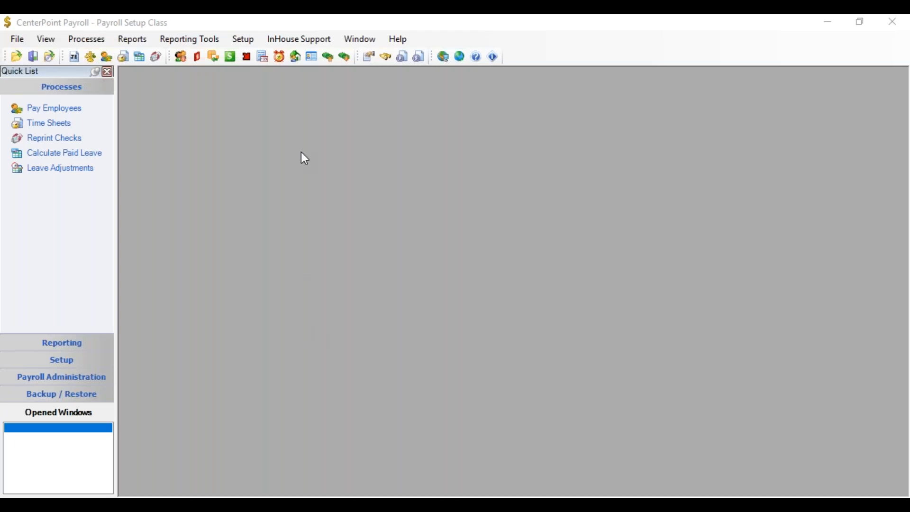
Step: Open the Check Form Designer from the forms designer setup options
left_click(242, 41)
mouse_move(293, 232)
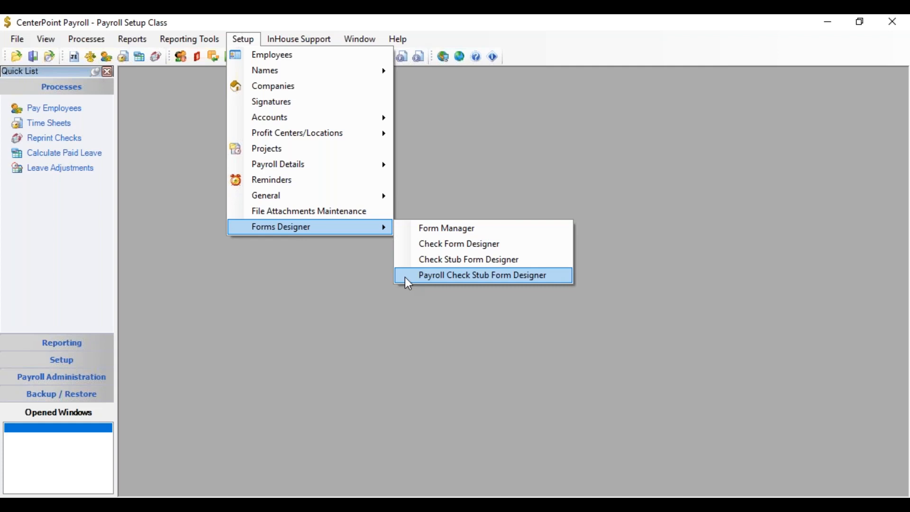
left_click(428, 244)
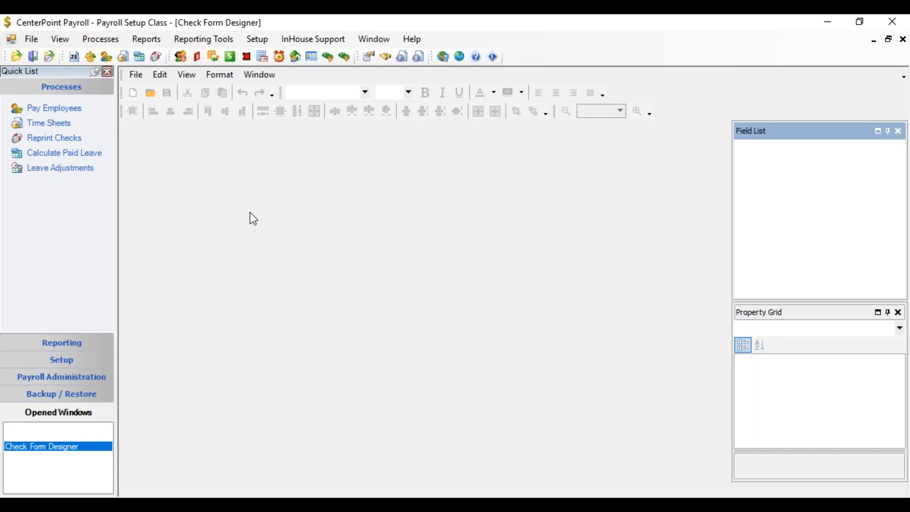
Step: Open the Stub/Check/Stub check form for editing
left_click(137, 75)
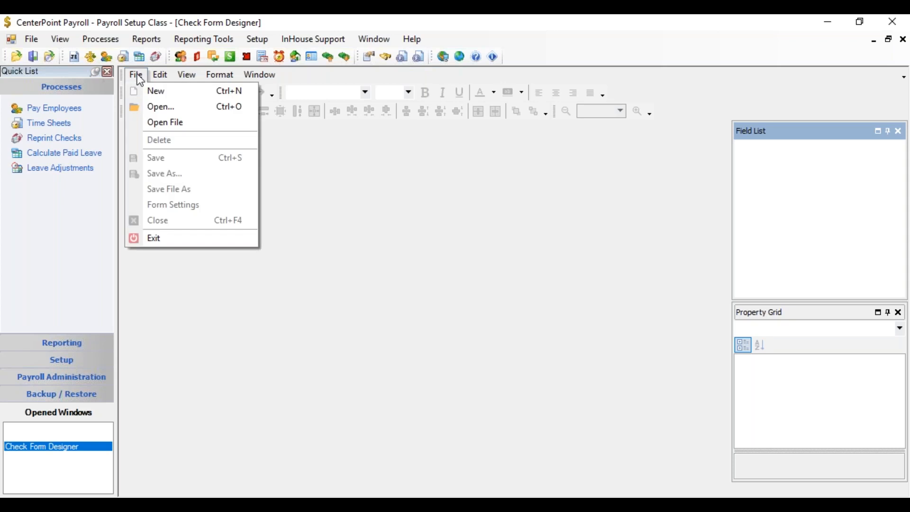
left_click(148, 108)
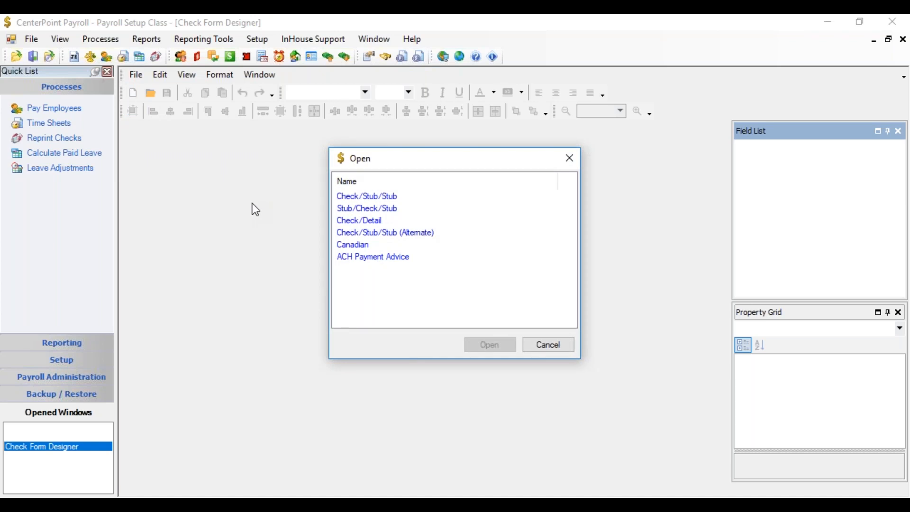
left_click(362, 210)
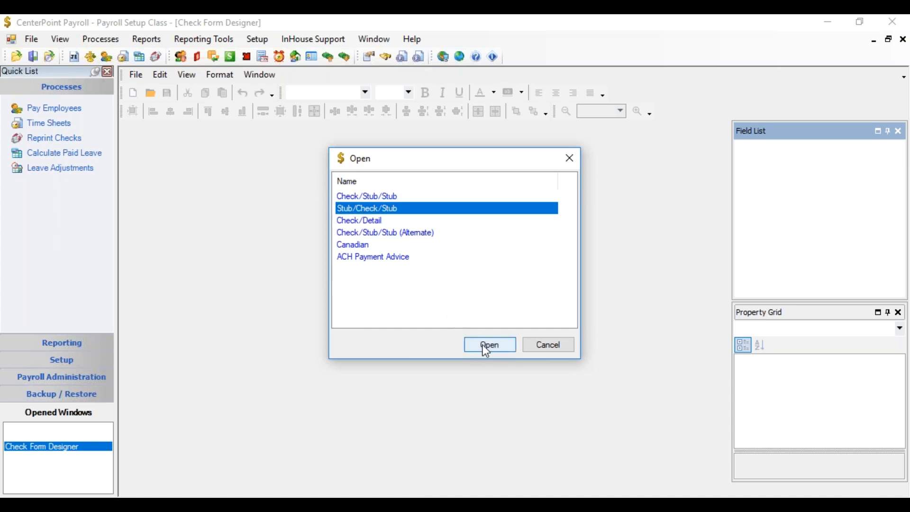
left_click(488, 350)
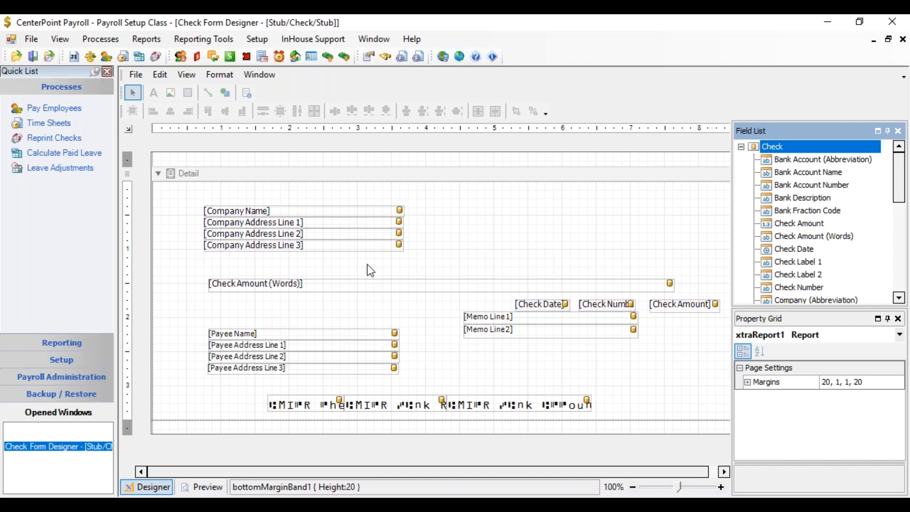
Step: Move the Company Name field slightly and undo the move
left_click(352, 212)
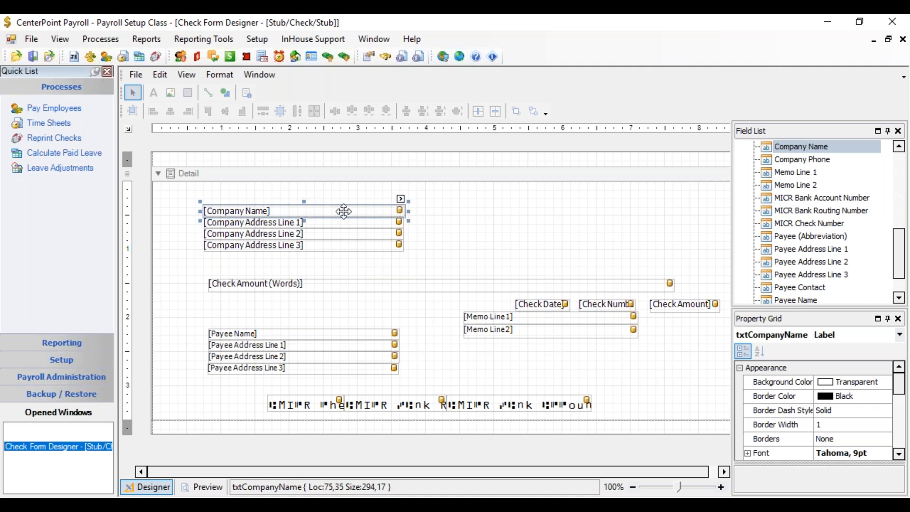
mouse_move(344, 212)
left_mouse_down()
mouse_move(426, 202)
mouse_move(450, 214)
mouse_move(342, 211)
left_mouse_up()
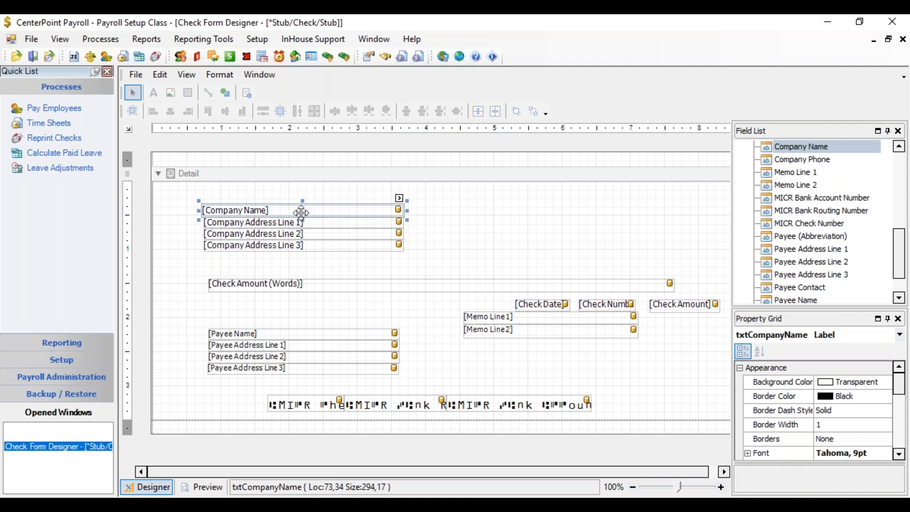
left_click(162, 74)
left_click(166, 90)
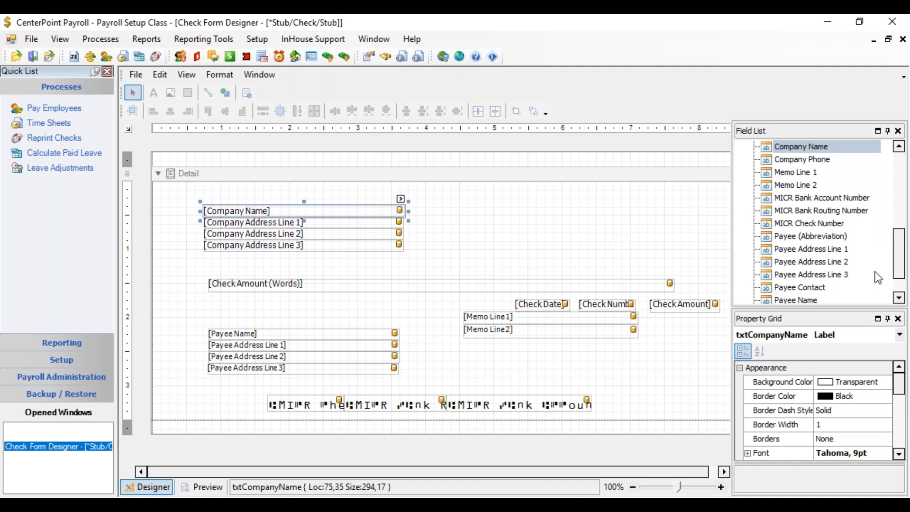
Step: Examine the Company Name field's font settings without changing them
mouse_move(904, 389)
left_mouse_down()
mouse_move(903, 417)
mouse_move(900, 386)
left_mouse_up()
left_click_drag(901, 390, 903, 408)
left_click(867, 389)
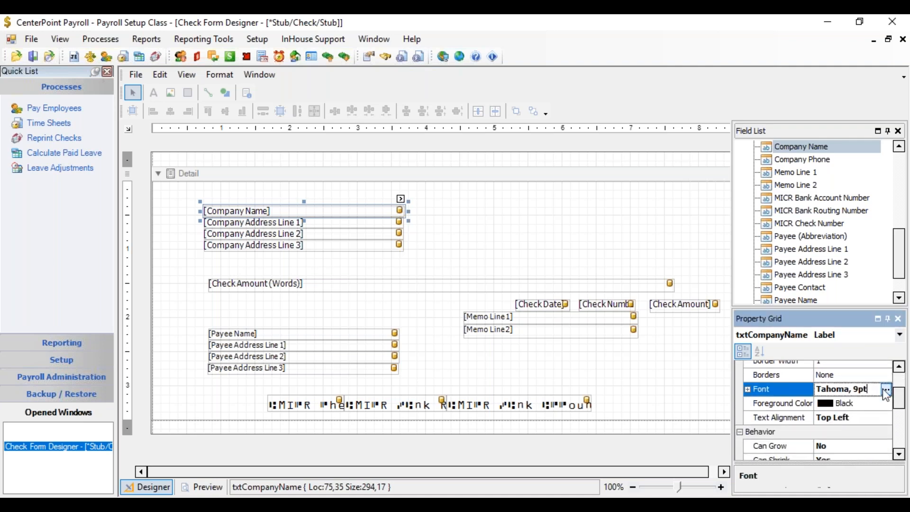
left_click(883, 390)
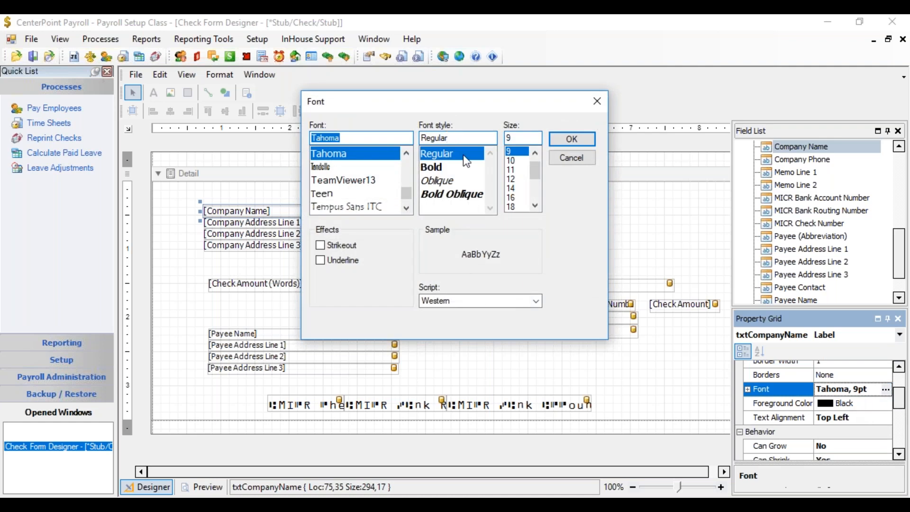
left_click(570, 140)
left_click_drag(900, 401, 901, 415)
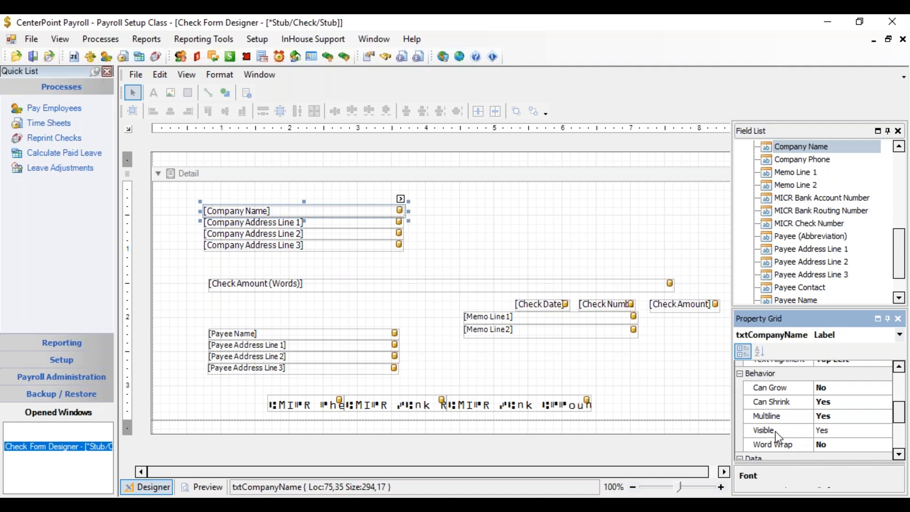
Step: Set the MICR check number field's Visible property to Yes
left_click(294, 405)
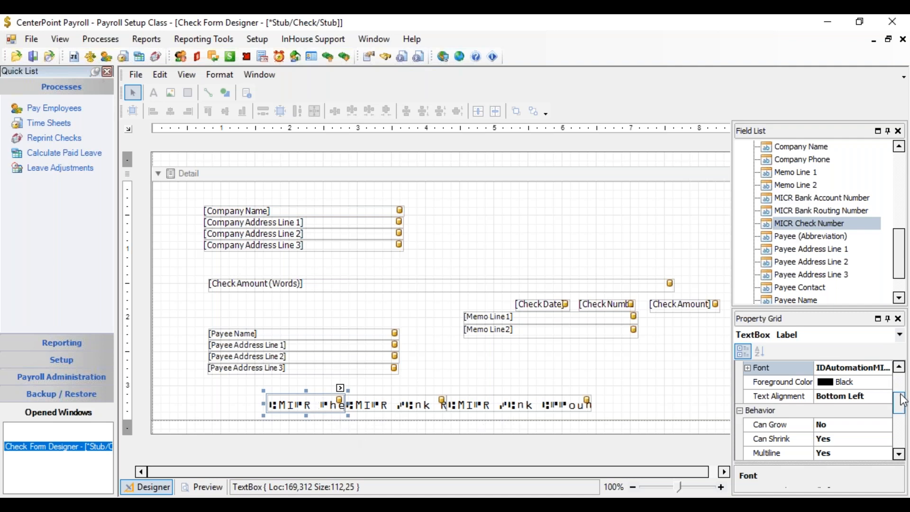
scroll(898, 396, "down", 1)
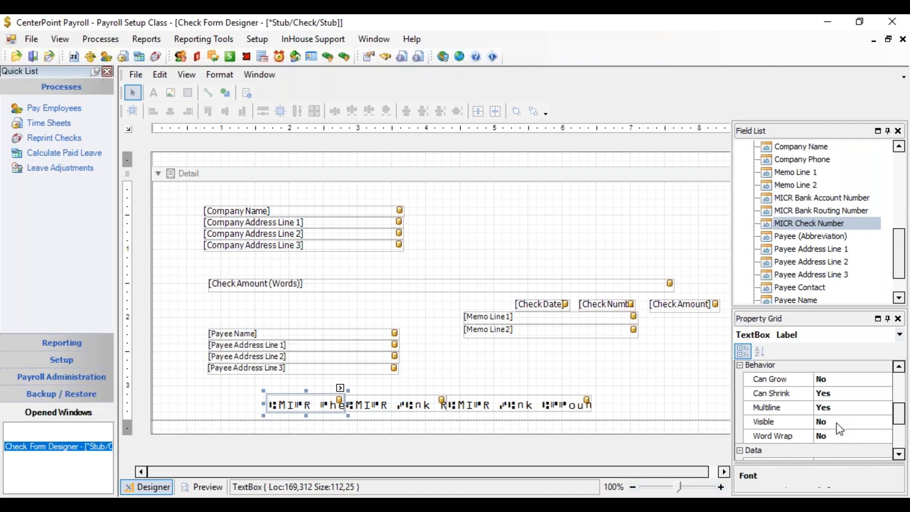
left_click(838, 422)
left_click(886, 423)
left_click(876, 434)
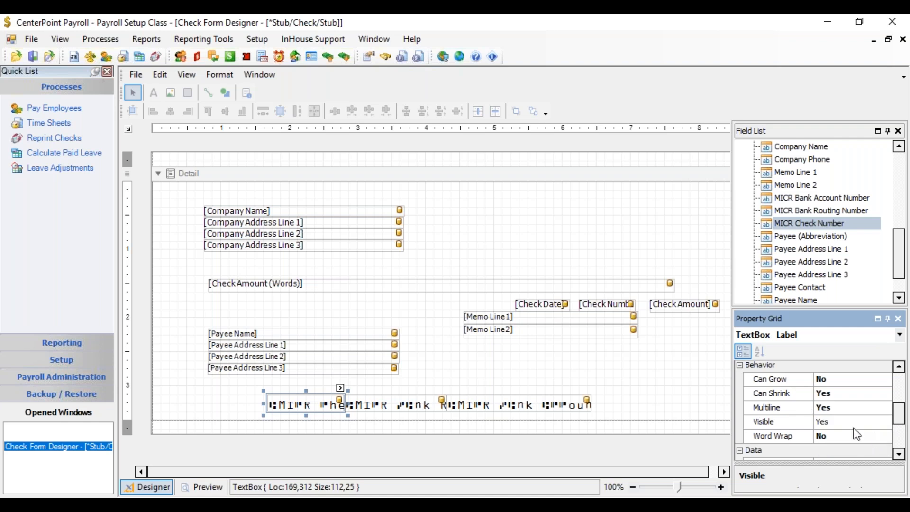
Step: Inspect the visibility settings of the MICR routing and account number fields
left_click(409, 404)
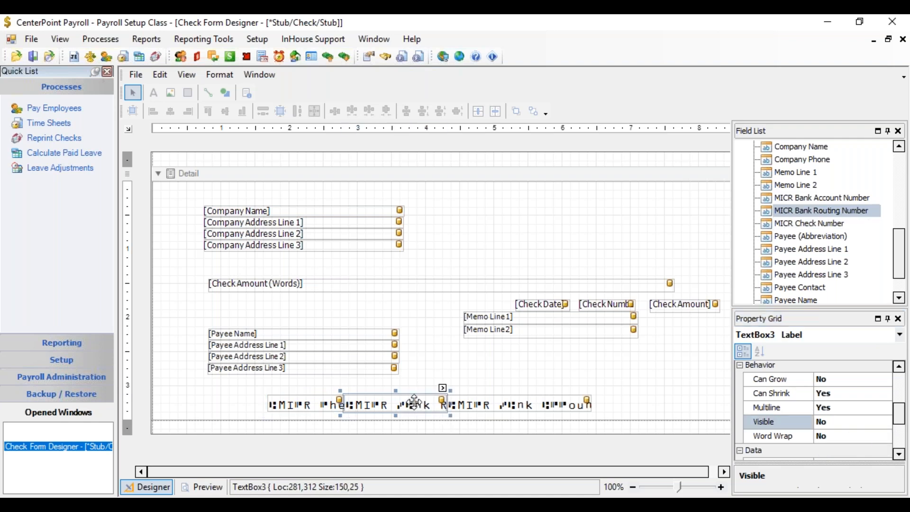
left_click(509, 405)
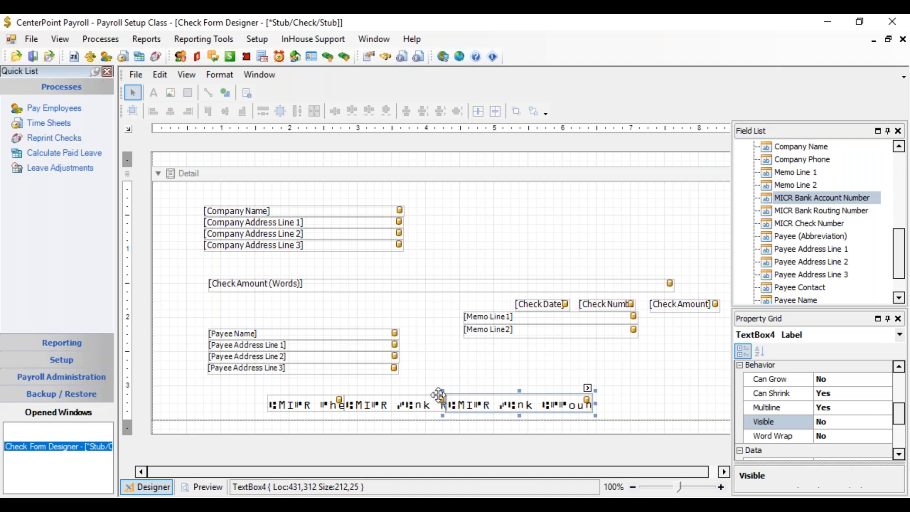
left_click(419, 306)
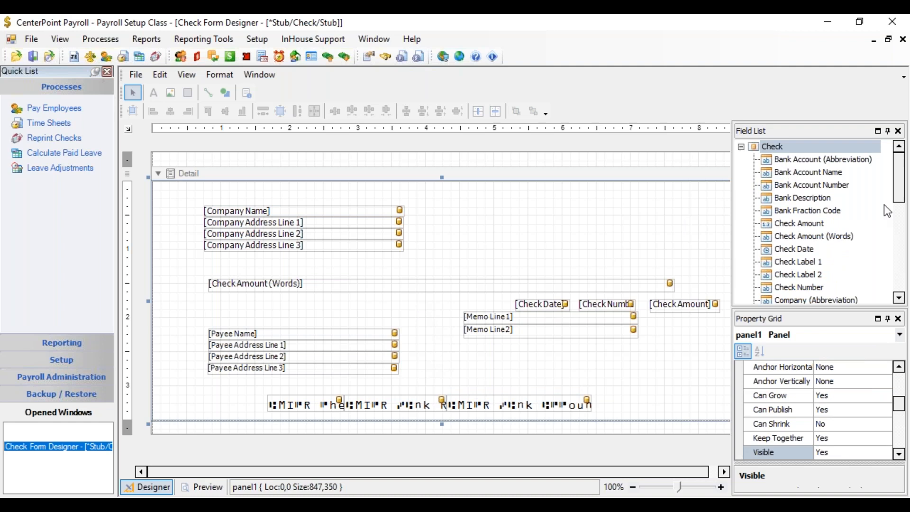
Step: Add the Payee (Abbreviation) field to the form just above the Payee Name field
mouse_move(906, 182)
left_mouse_down()
mouse_move(905, 268)
mouse_move(904, 186)
left_mouse_up()
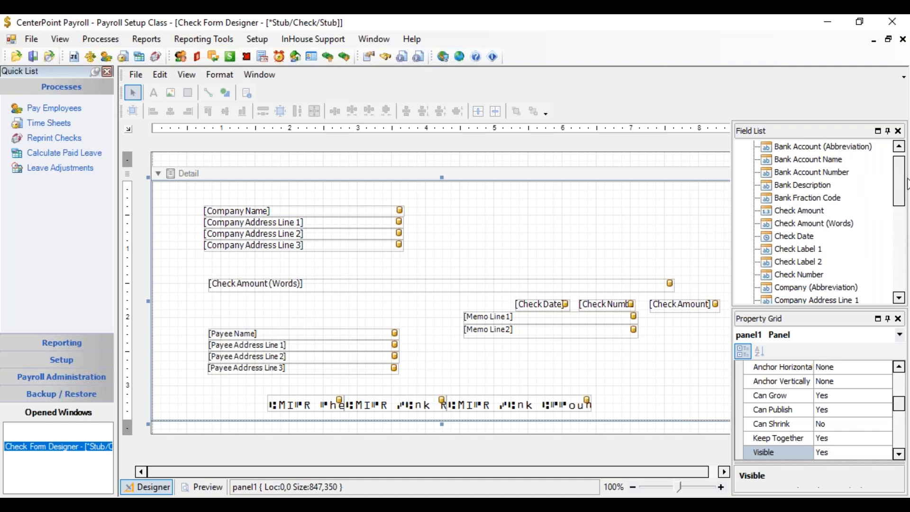
left_click_drag(900, 190, 898, 260)
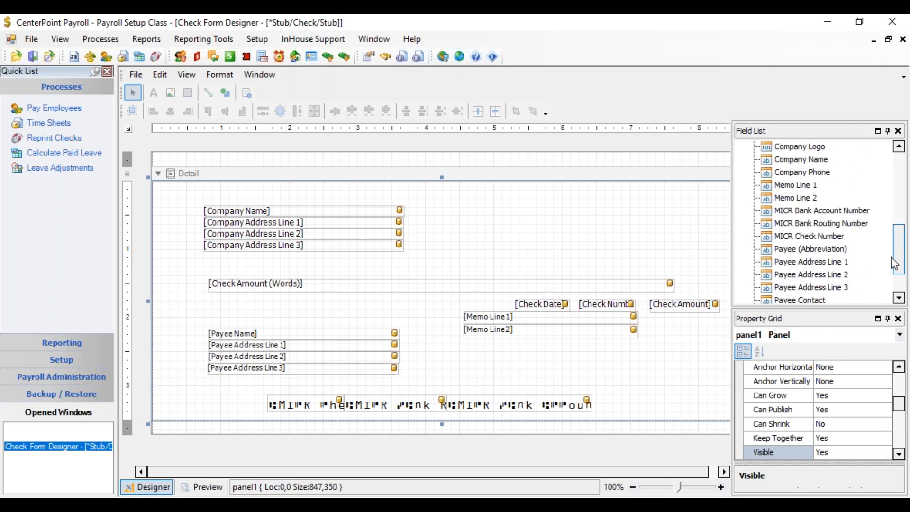
left_click(799, 251)
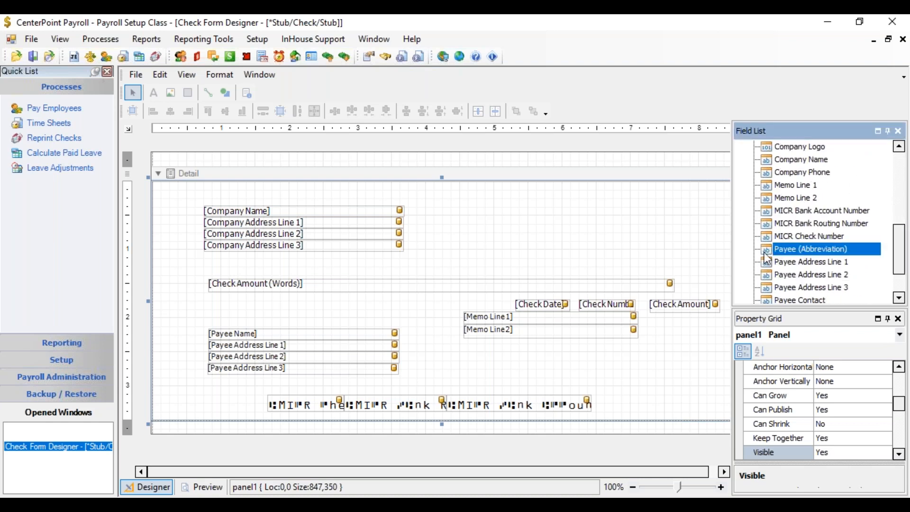
left_click_drag(767, 259, 309, 327)
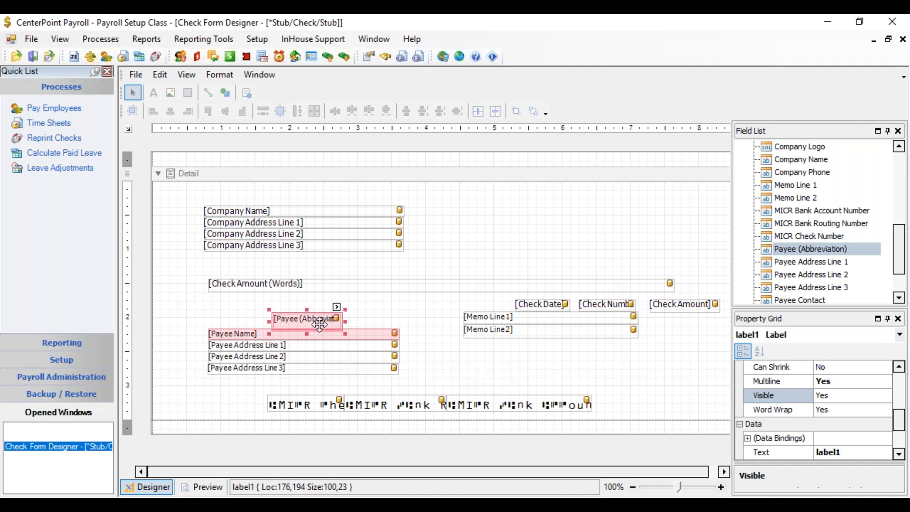
Step: Reduce the Payee (Abbreviation) field's height and nudge it to sit just above Payee Name
key("Up")
key("Up")
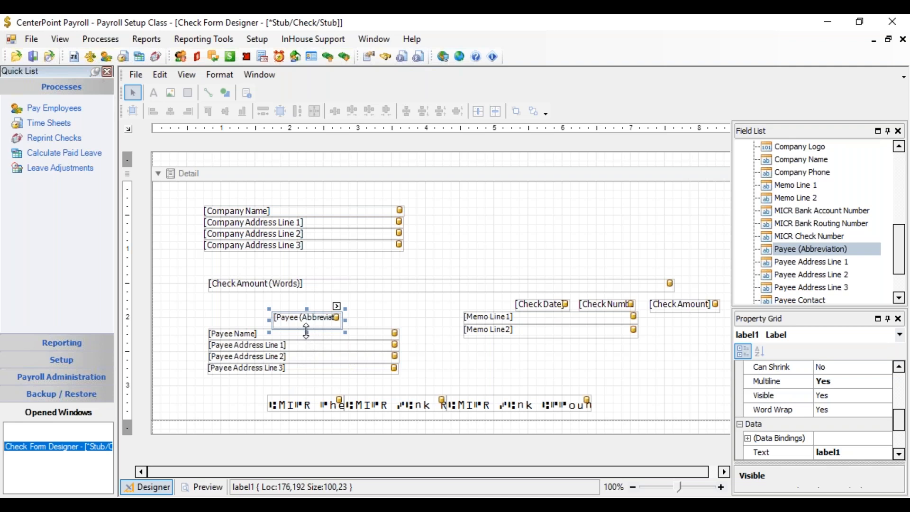
left_click_drag(307, 330, 307, 327)
key("Down")
key("Down")
key("Down")
key("Down")
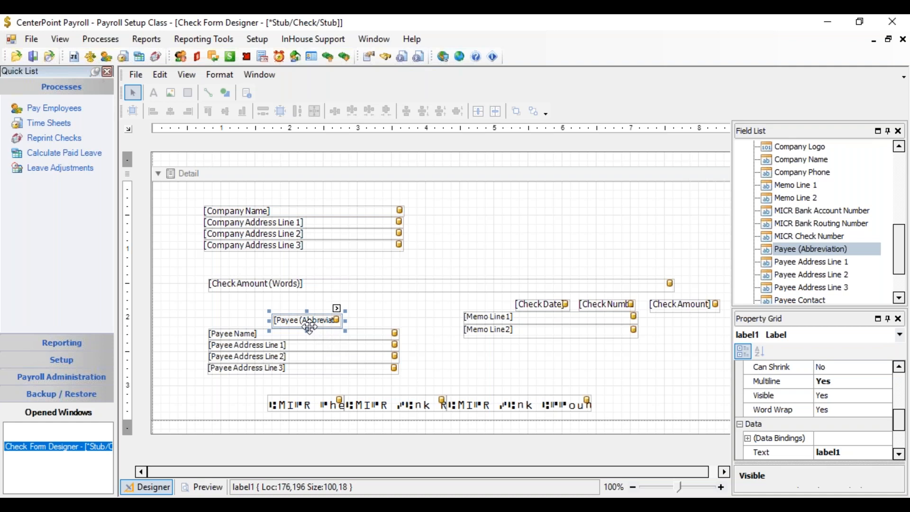
Step: Align the Payee (Abbreviation) field's left edge with the Payee Name field
left_click(303, 333)
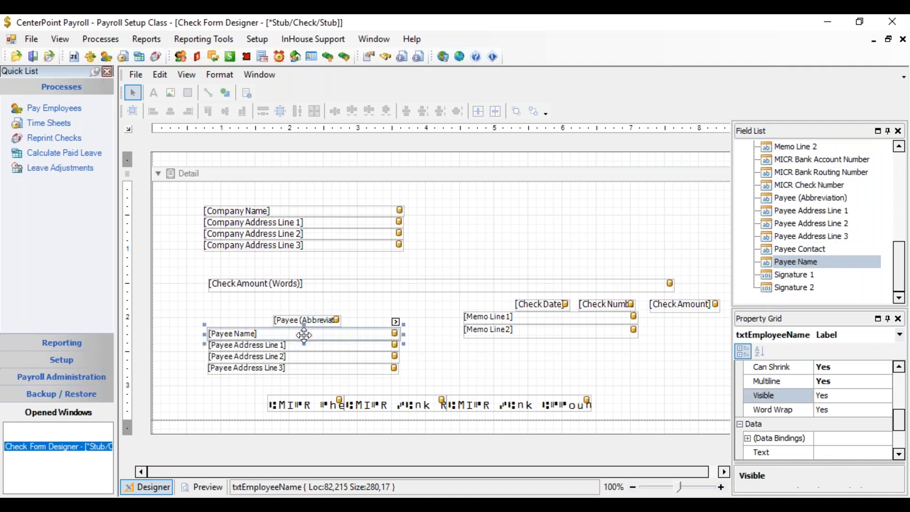
left_click(308, 321, "ctrl")
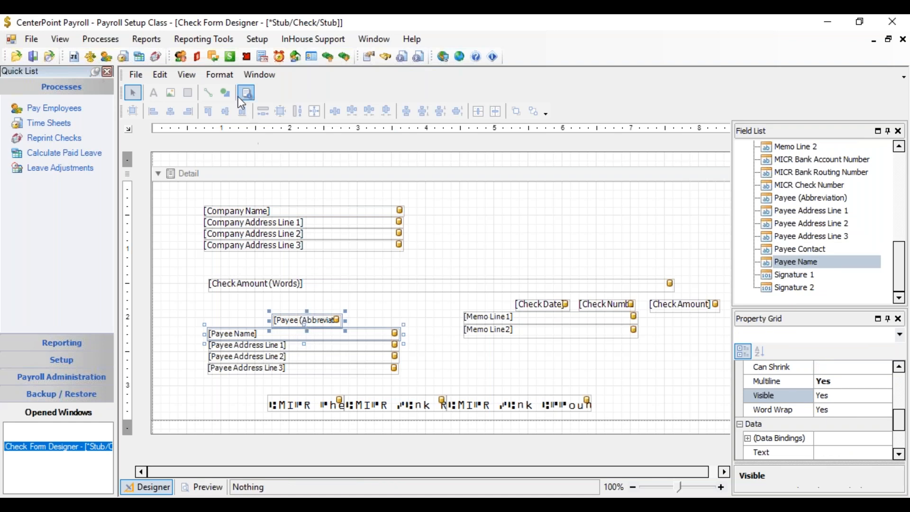
left_click(233, 74)
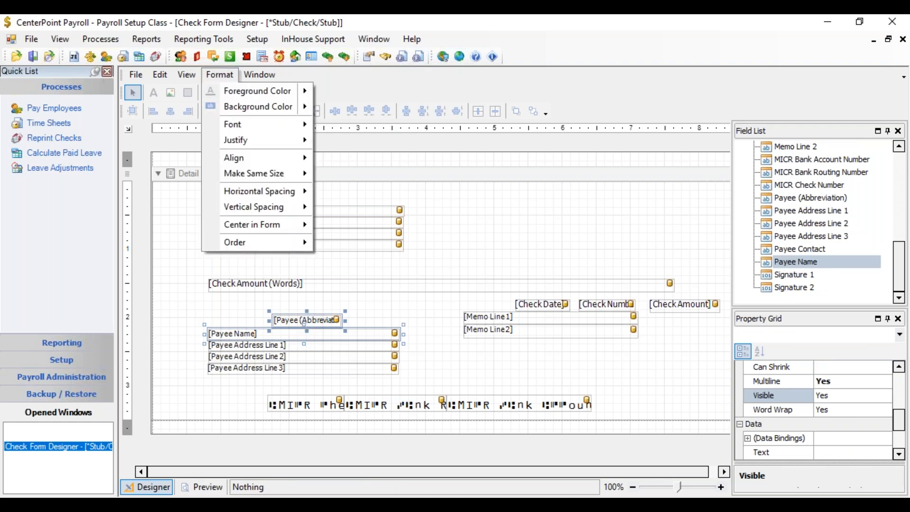
mouse_move(239, 162)
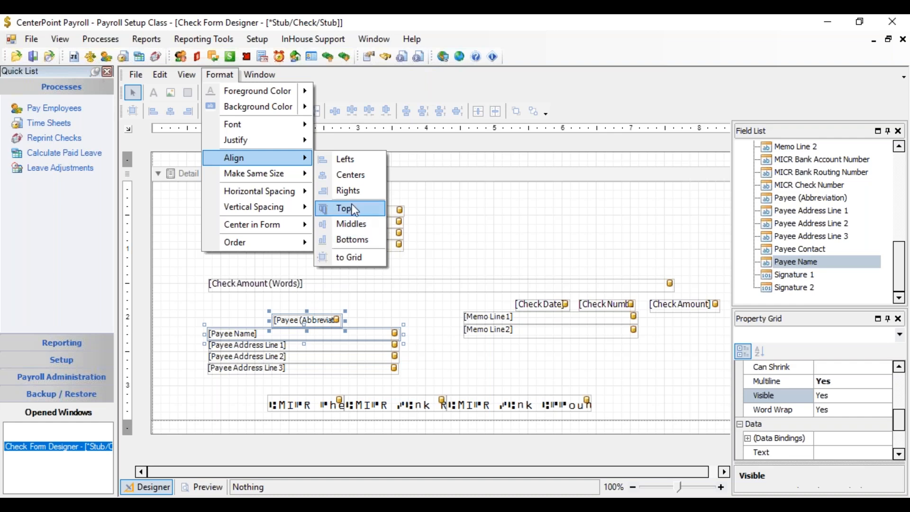
left_click(364, 165)
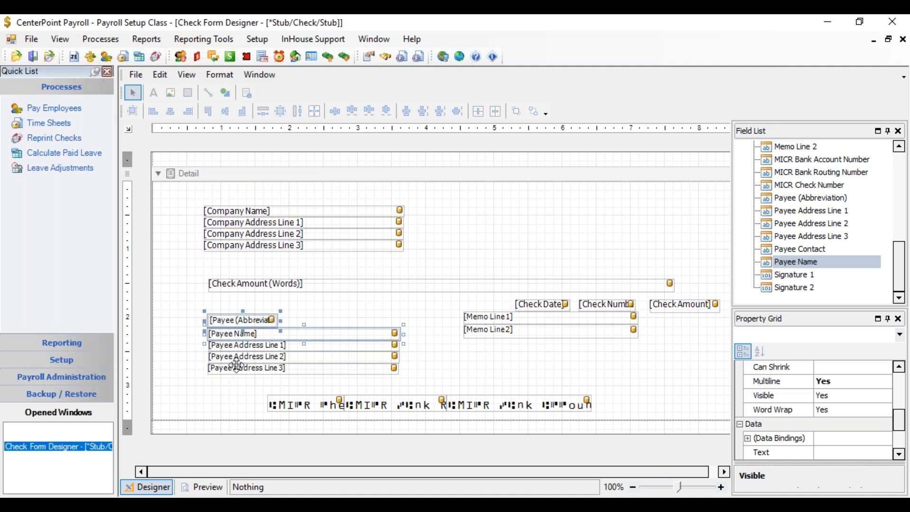
left_click(310, 319)
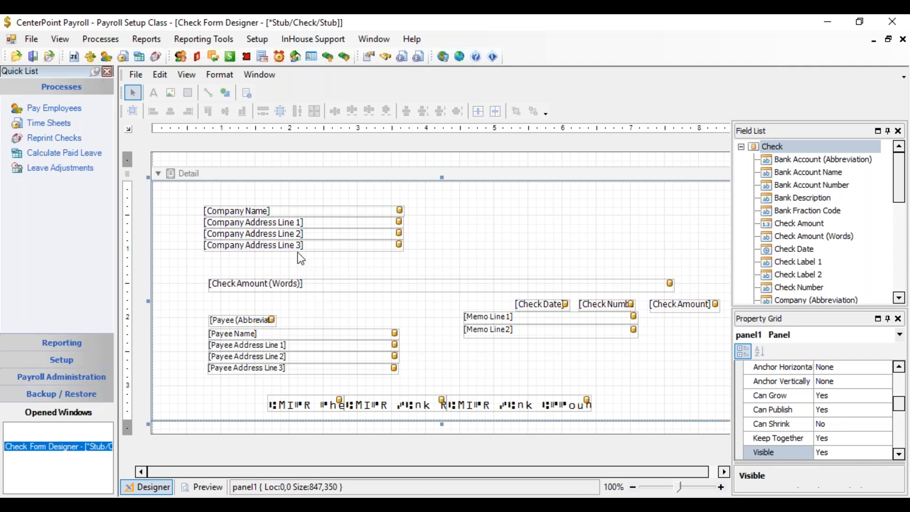
Step: Draw a new label right of the Payee (Abbreviation) field and nudge it up slightly
left_click(154, 93)
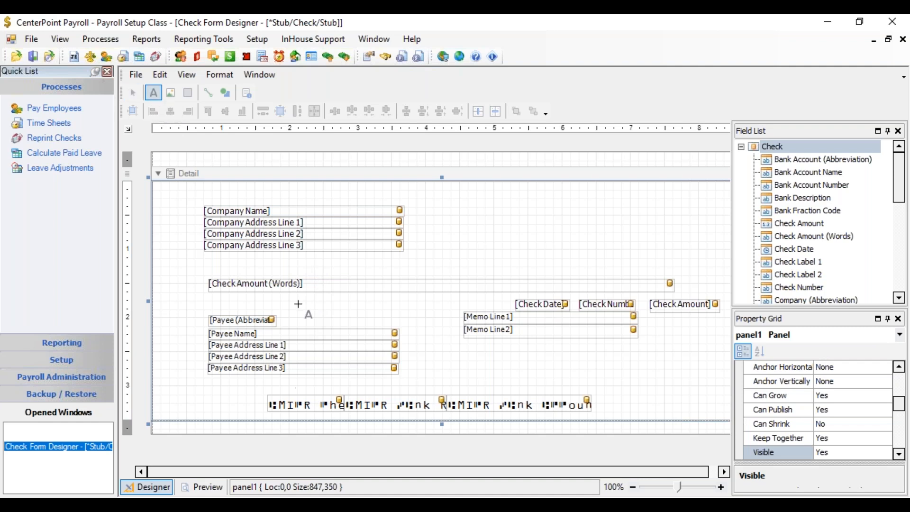
left_click_drag(285, 313, 372, 331)
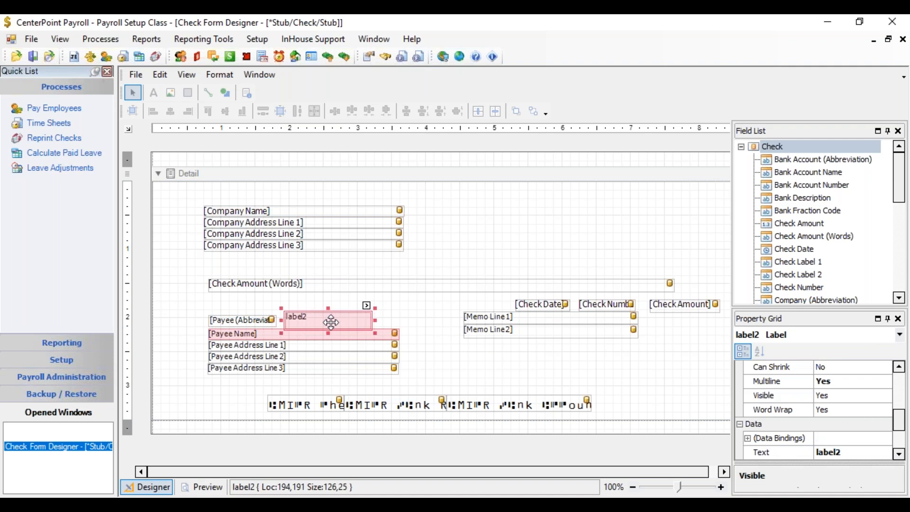
key("Up")
key("Up")
key("Up")
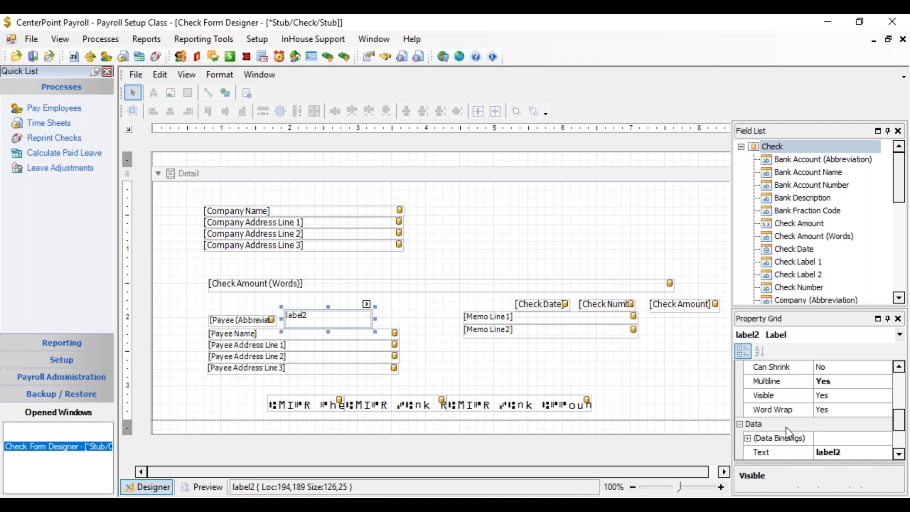
Step: Set the new label's text to Employee
left_click_drag(897, 428, 898, 438)
left_click(848, 420)
left_click_drag(849, 422, 816, 421)
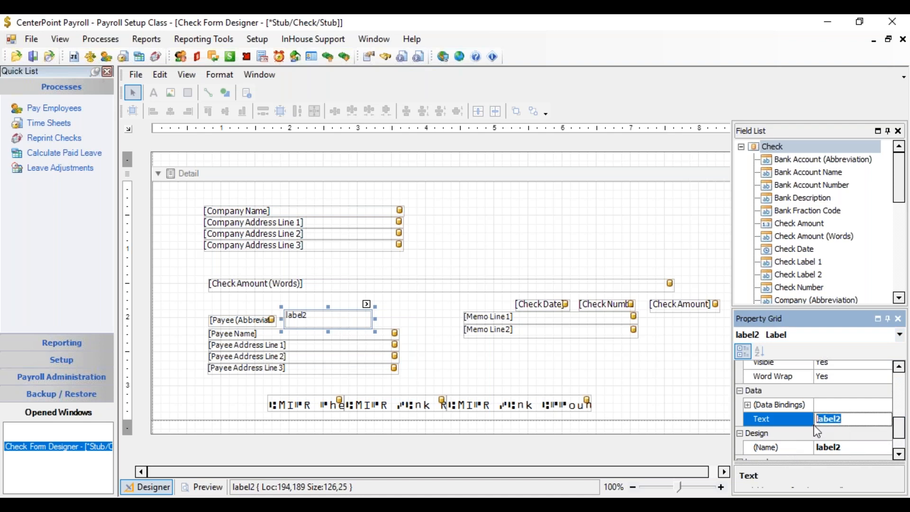
type("Employee")
key("Return")
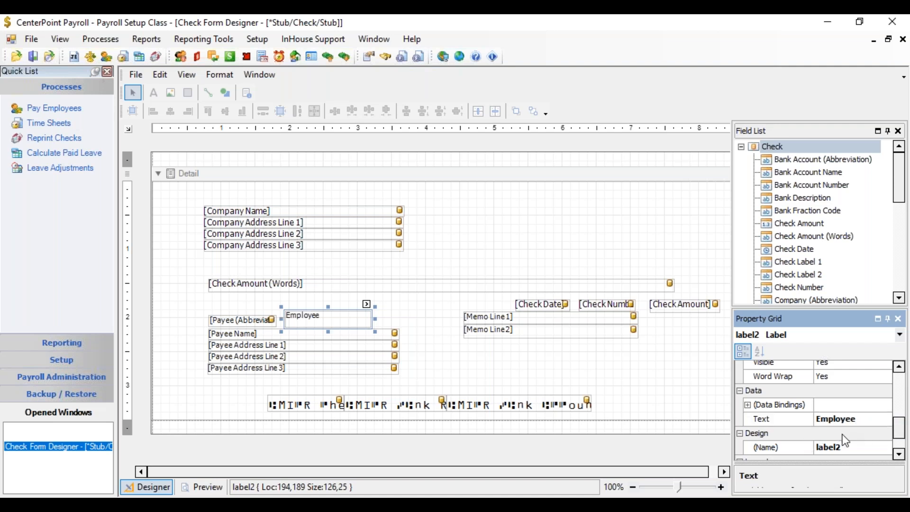
Step: Set the Employee label's background color to LightGray
left_click(320, 324)
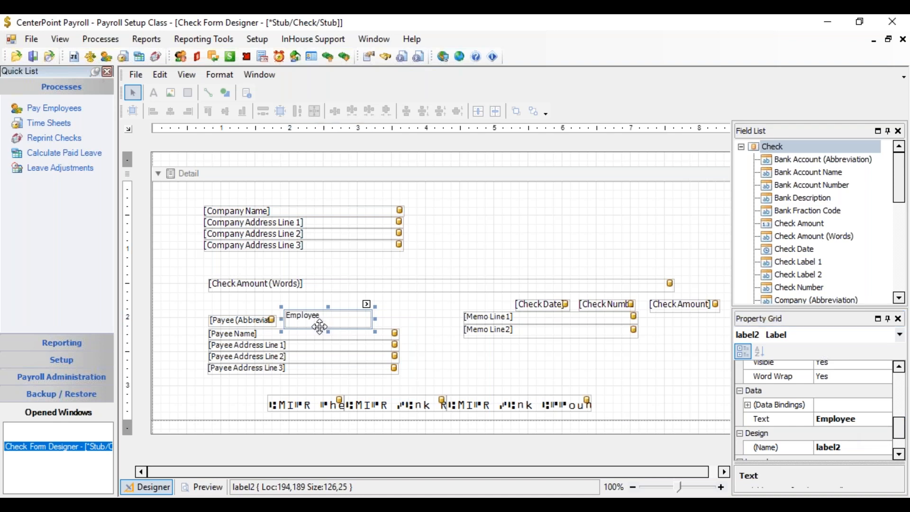
left_click(226, 76)
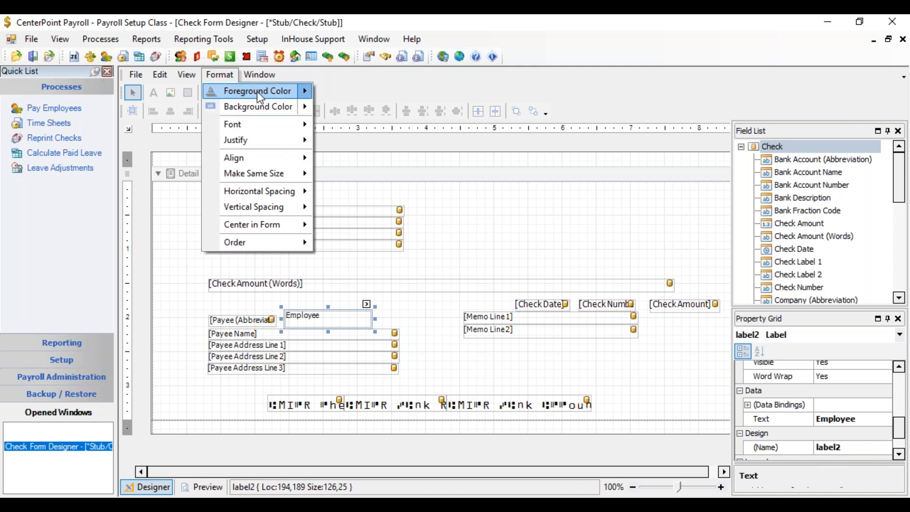
left_click(306, 104)
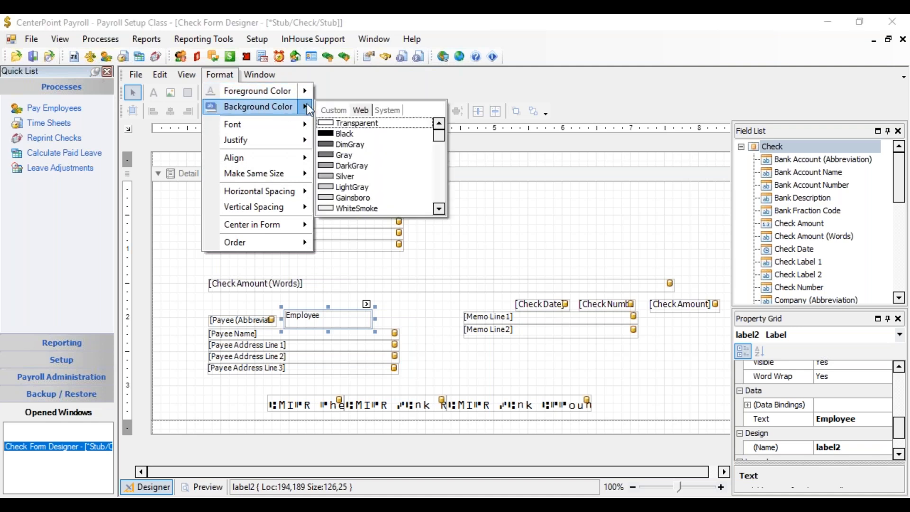
left_click(330, 190)
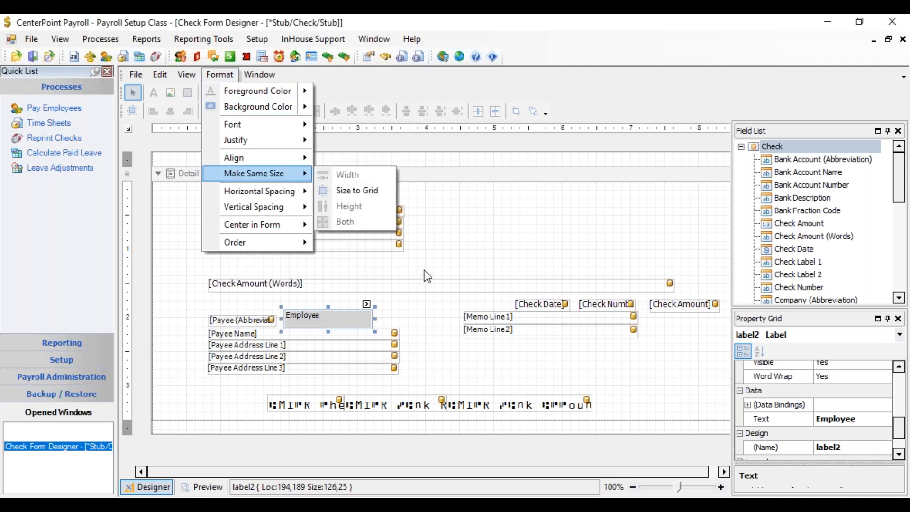
left_click(346, 325)
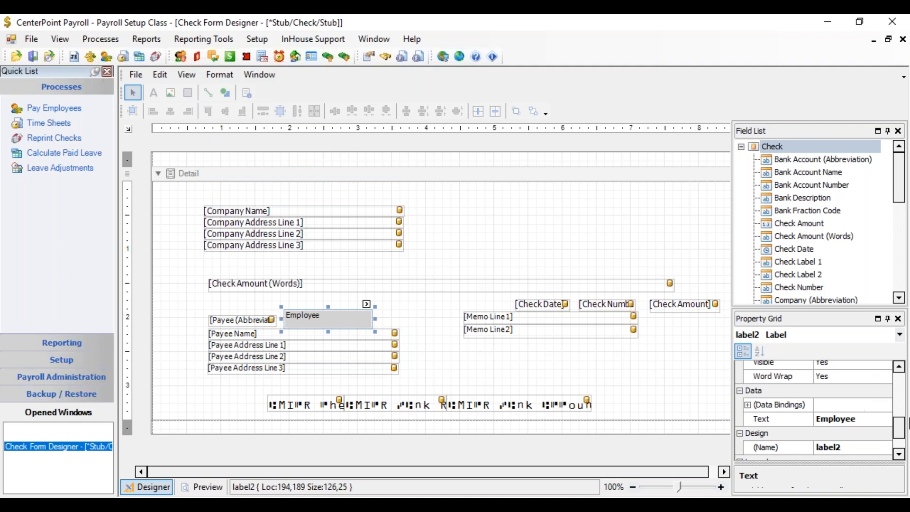
Step: Change the Employee label's font to Bold Tahoma 8 pt
left_click_drag(901, 436, 901, 403)
left_click(875, 391)
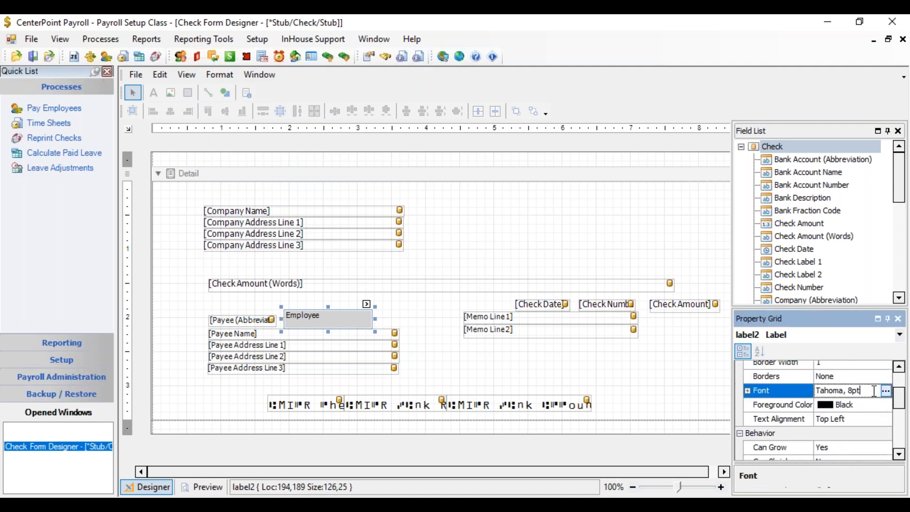
left_click(886, 391)
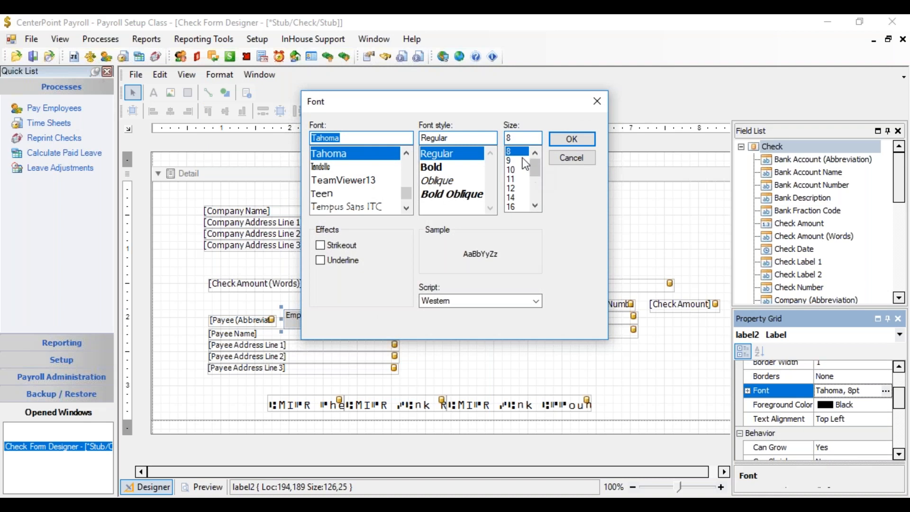
left_click(446, 167)
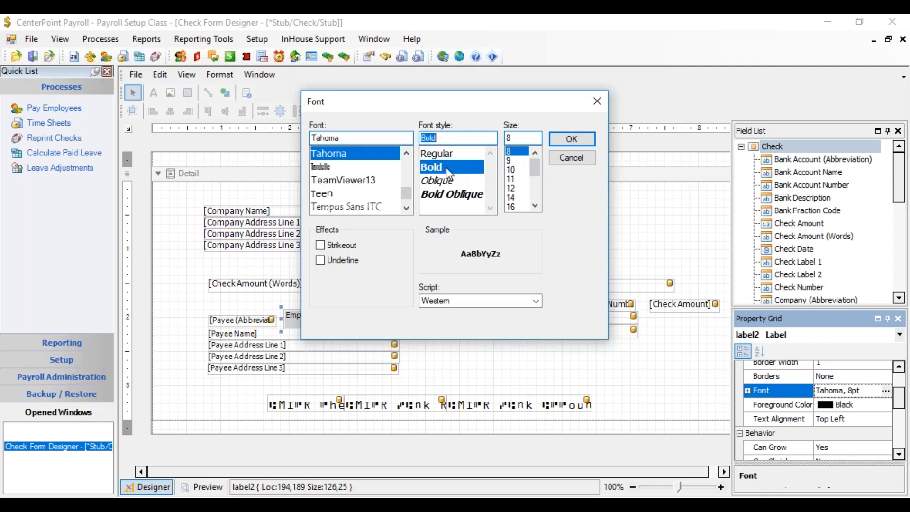
left_click(571, 139)
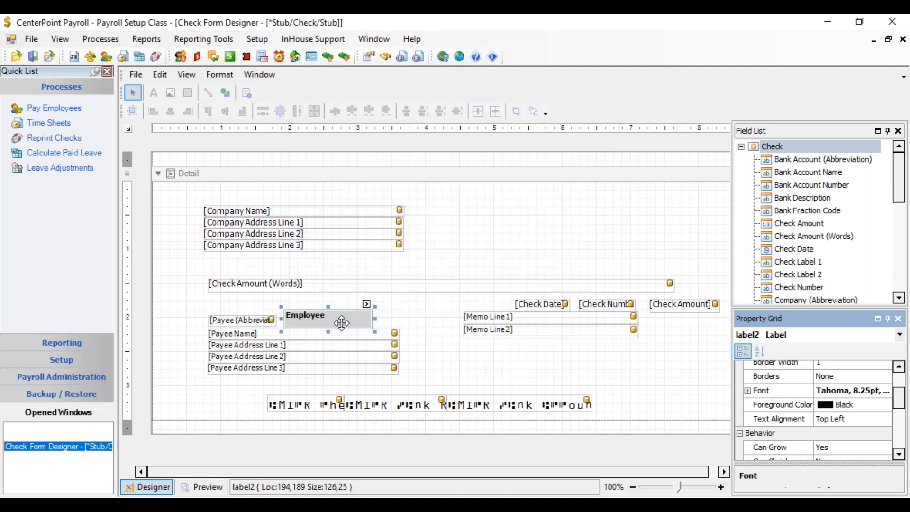
Step: Nudge the Employee label down and left so it sits right beside the Payee (Abbreviation) field
left_click(331, 327)
left_click_drag(332, 328, 332, 324)
key("Down")
key("Down")
key("Down")
key("Down")
key("Down")
key("Down")
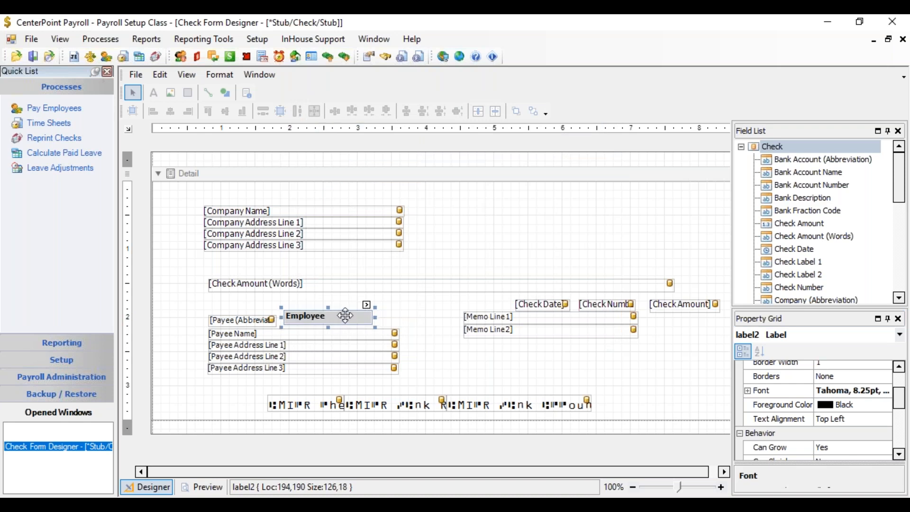
key("Left")
key("Left")
key("Left")
key("Left")
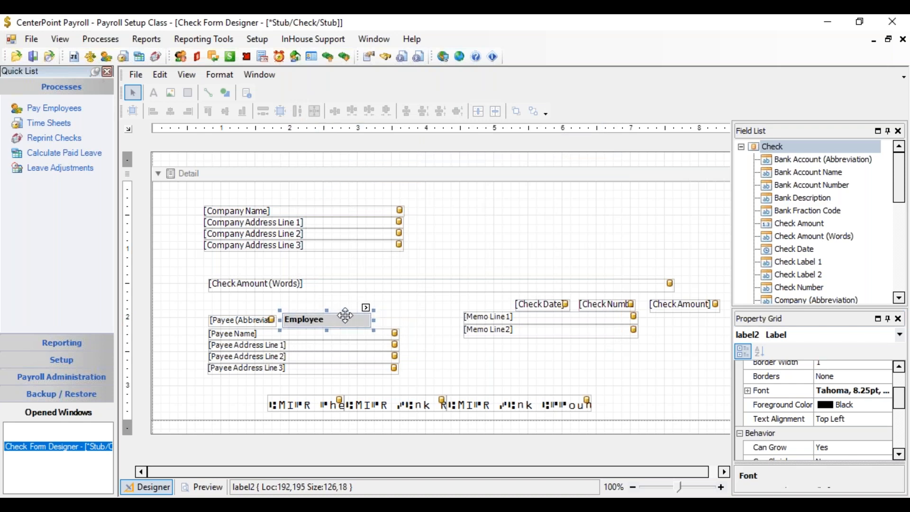
key("Down")
key("Left")
key("Left")
key("Left")
key("Left")
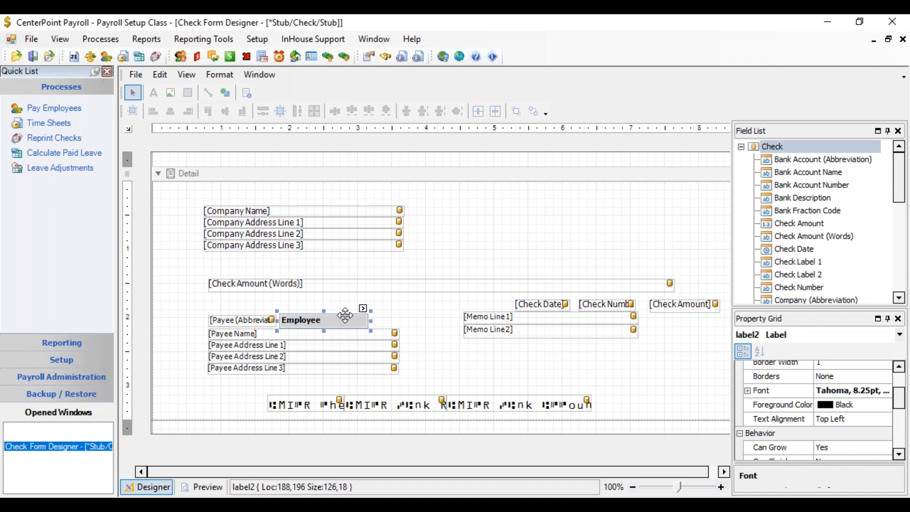
Step: Select both memo line fields and move them together down and right, below the check number
left_click(384, 318)
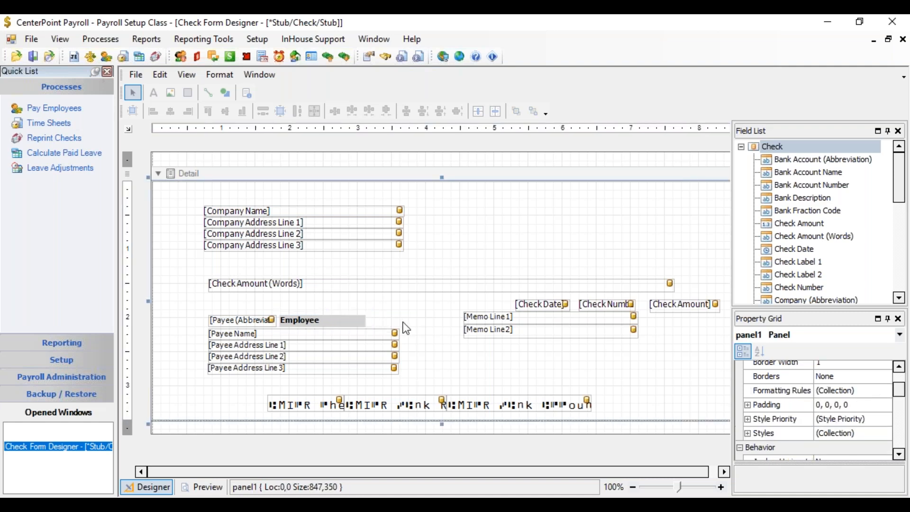
left_click(491, 321)
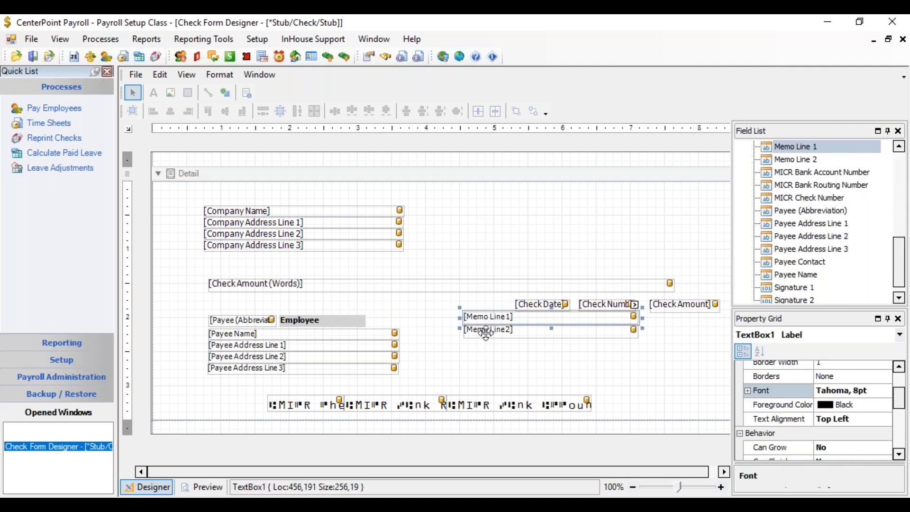
left_click(486, 332, "shift")
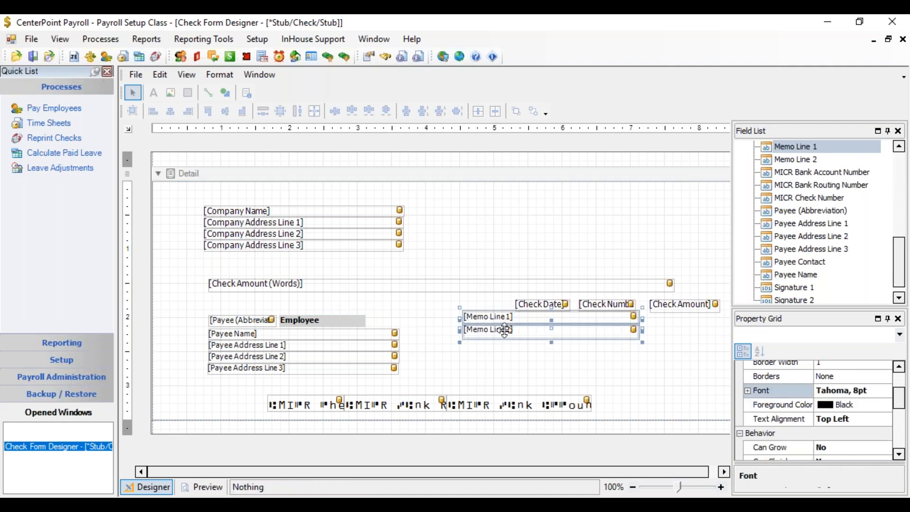
left_click_drag(526, 325, 605, 362)
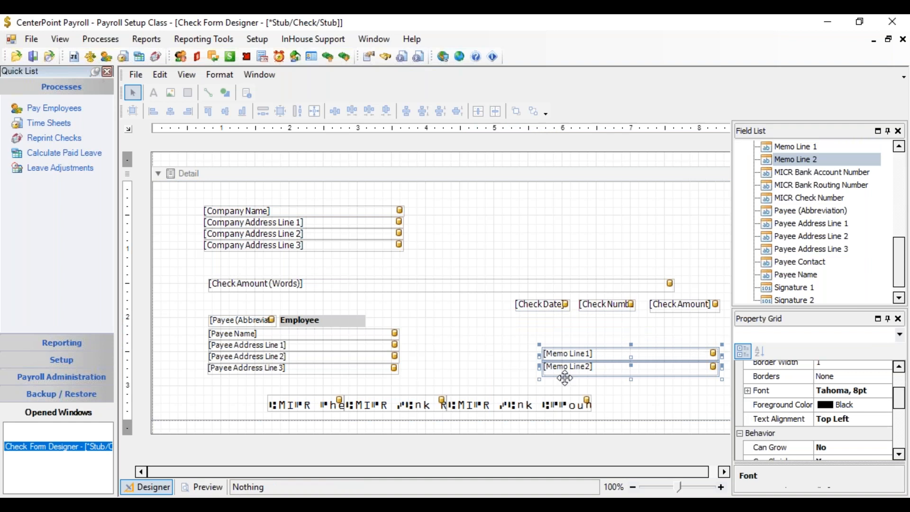
Step: Delete the Memo Line 2 field
left_click(489, 374)
left_click(566, 368)
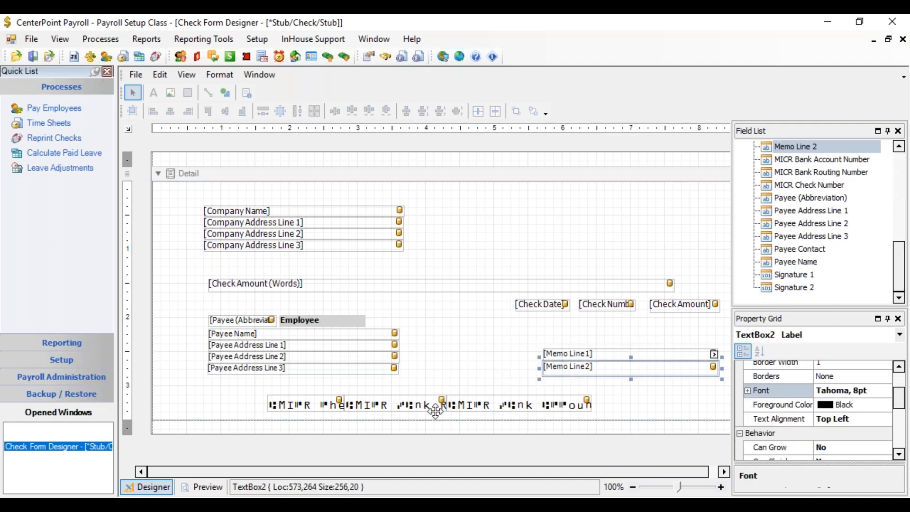
right_click(593, 369)
left_click(617, 343)
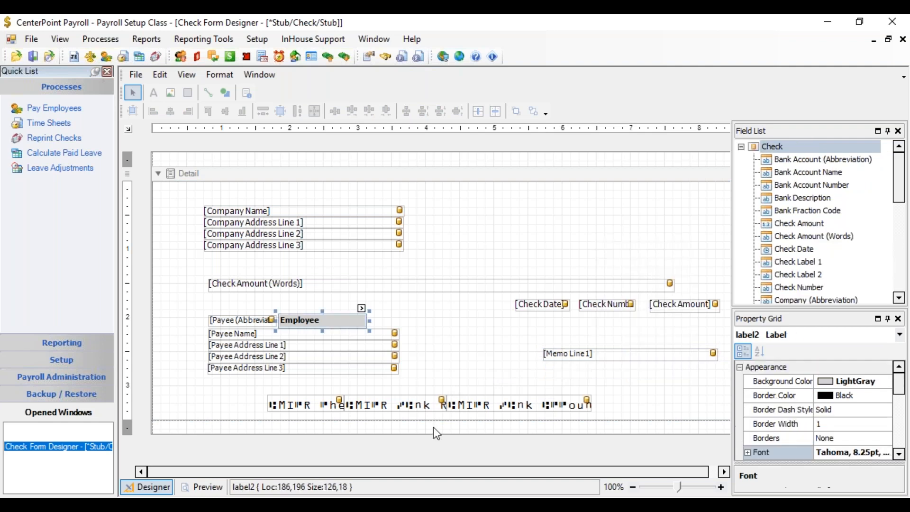
Step: Widen the Check Date field by extending its left edge to the left
left_click(462, 353)
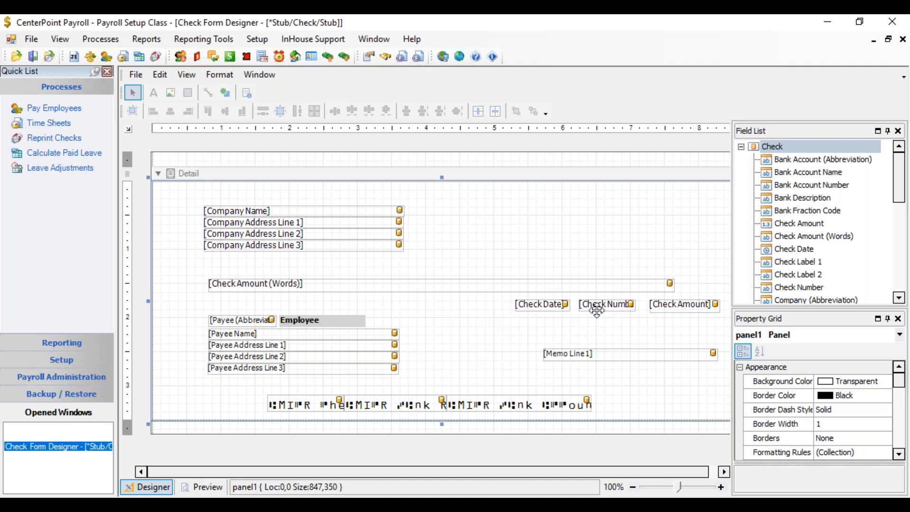
left_click(535, 306)
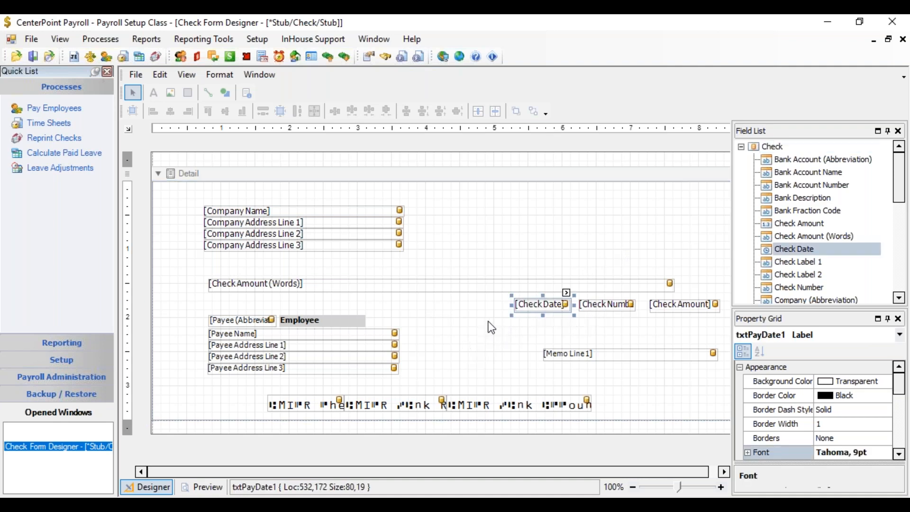
left_click_drag(512, 306, 478, 306)
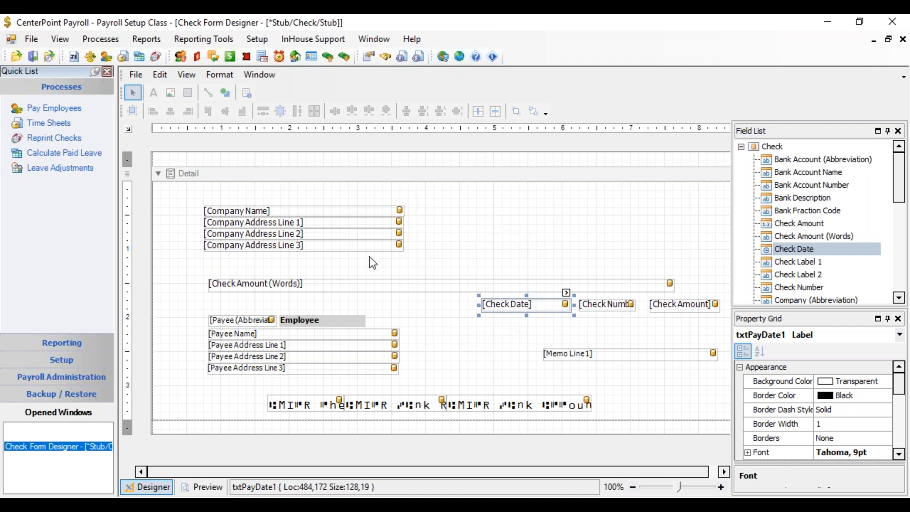
Step: Preview the check form, then return to the designer
left_click(188, 77)
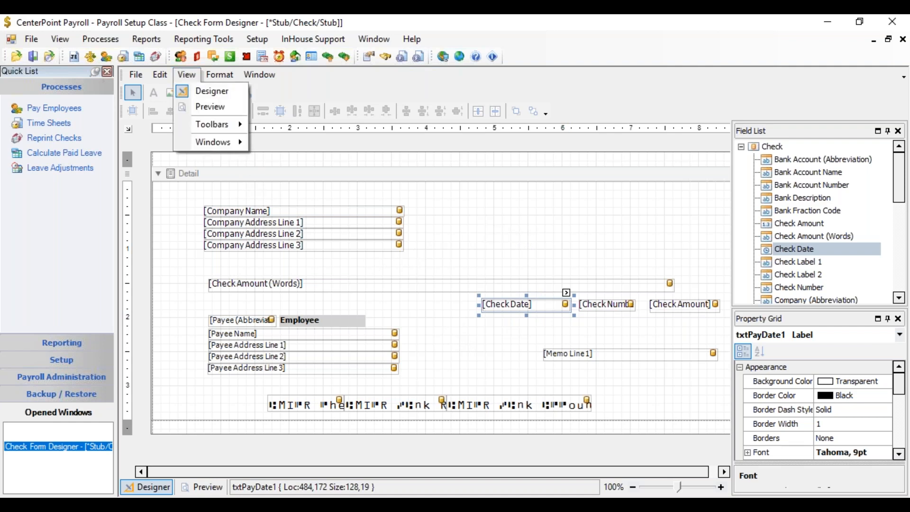
left_click(187, 108)
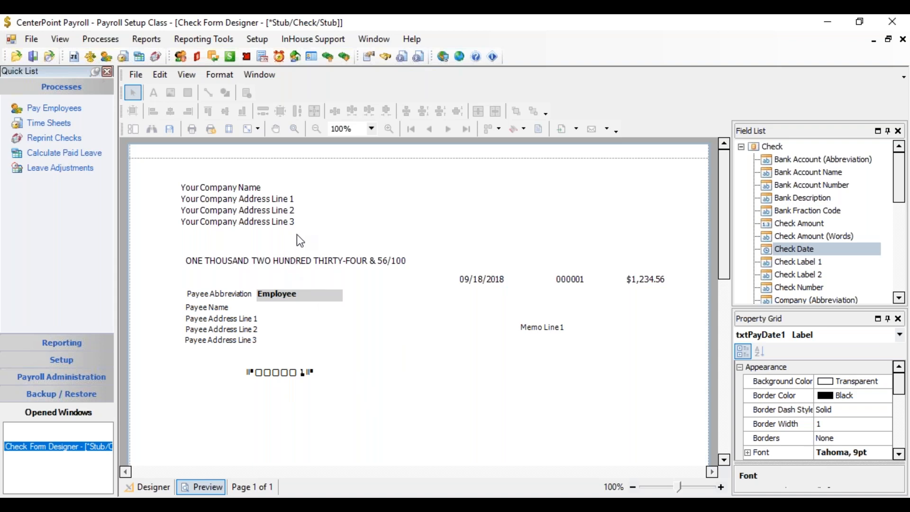
left_click(187, 75)
left_click(189, 92)
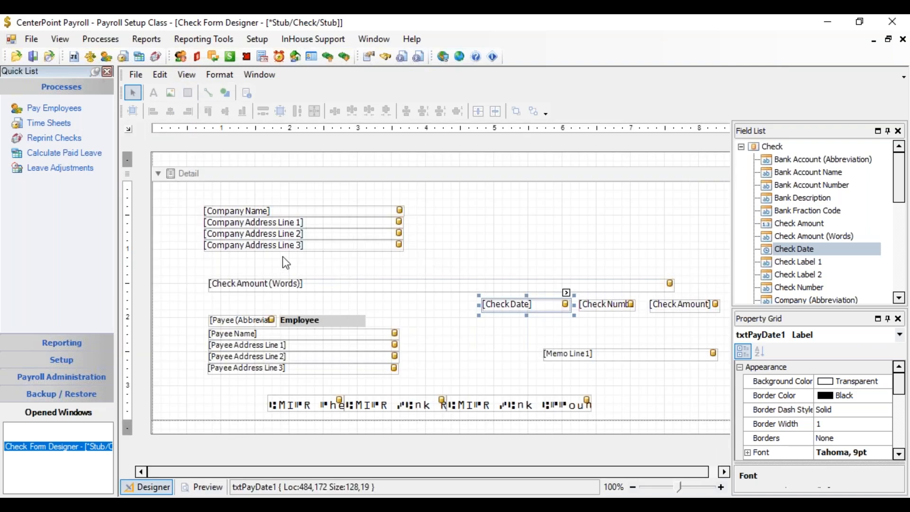
Step: Review the form's layout settings, keeping Stub/Check/Stub selected
left_click(134, 74)
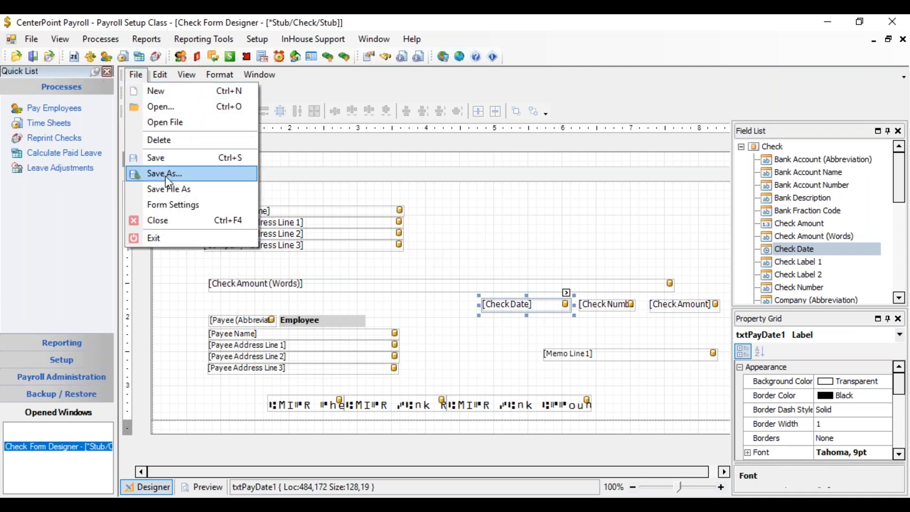
left_click(170, 201)
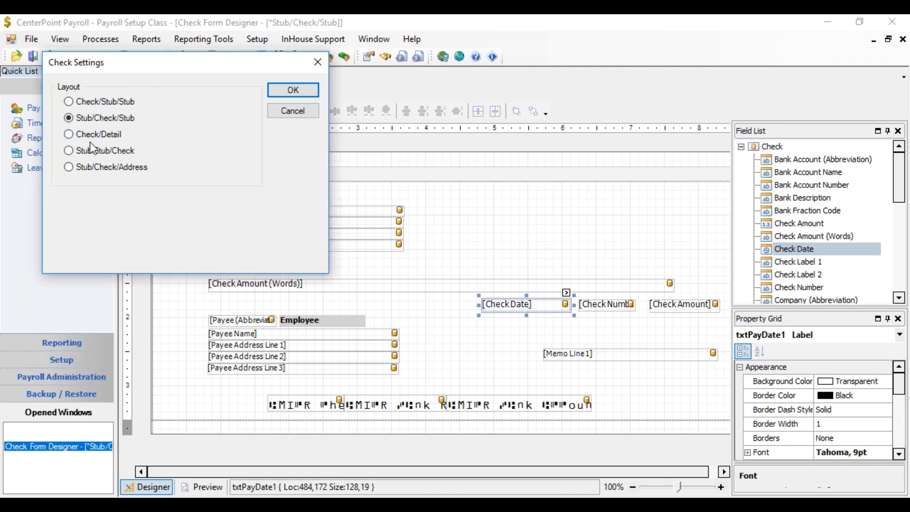
left_click(69, 151)
left_click(72, 120)
left_click(279, 90)
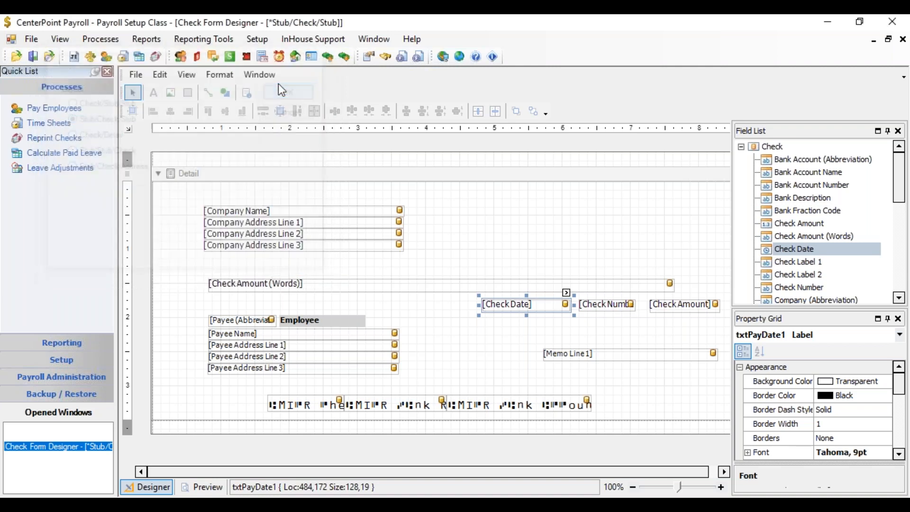
Step: Save the form under the name Payroll Check
left_click(137, 75)
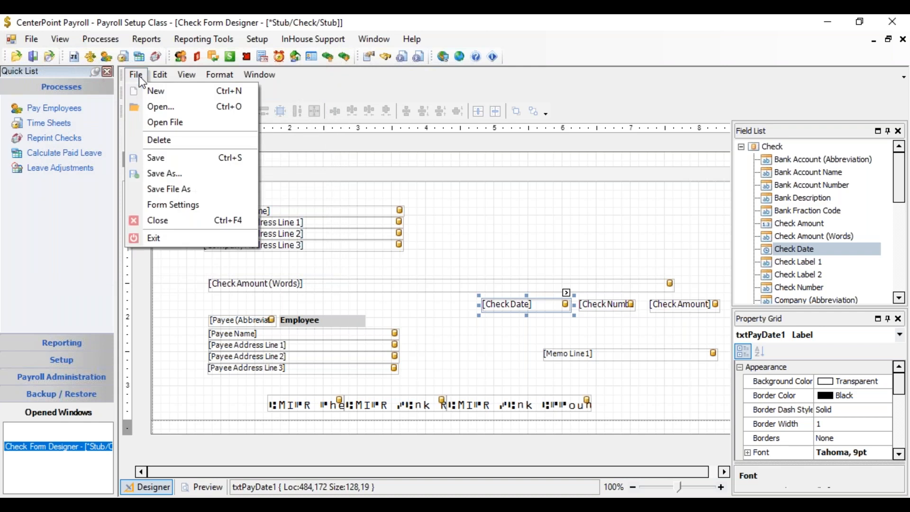
left_click(167, 174)
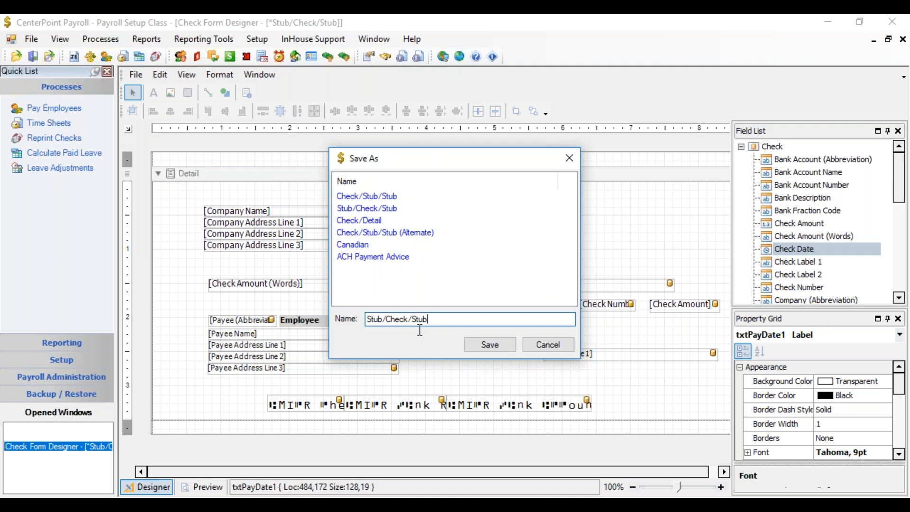
type("Payroll Check")
left_click(486, 349)
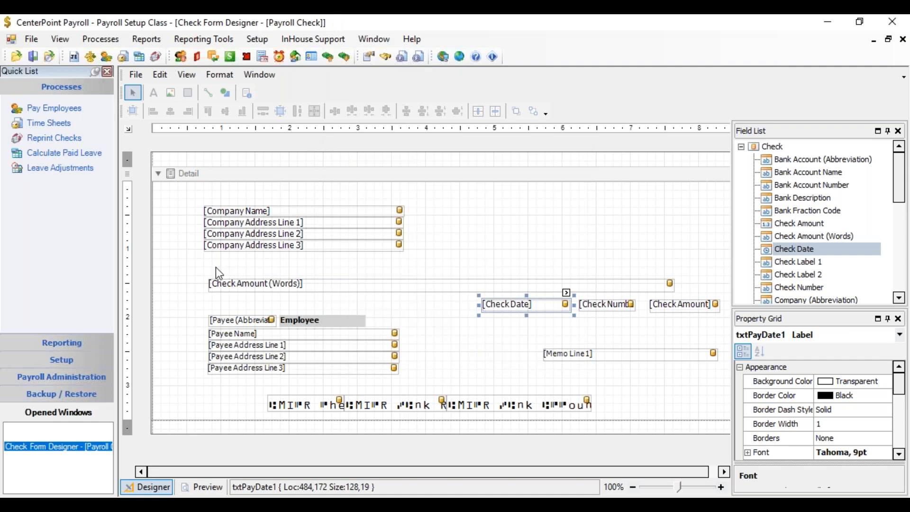
Step: In the payroll check printing preferences, set the database check type to Payroll Check and save
left_click(36, 41)
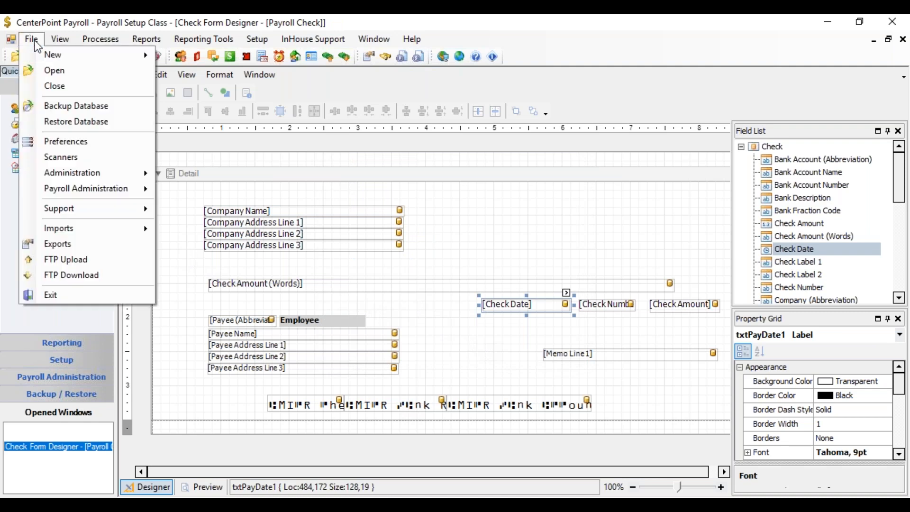
left_click(62, 142)
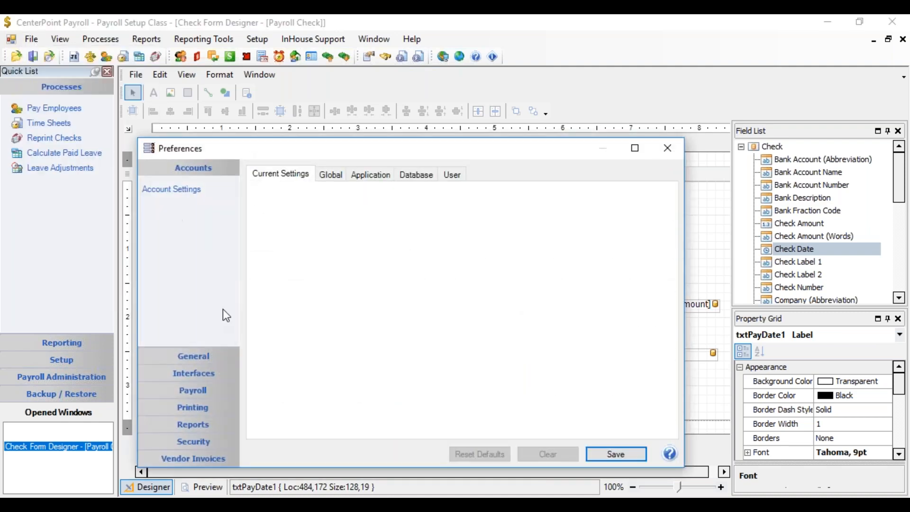
left_click(200, 396)
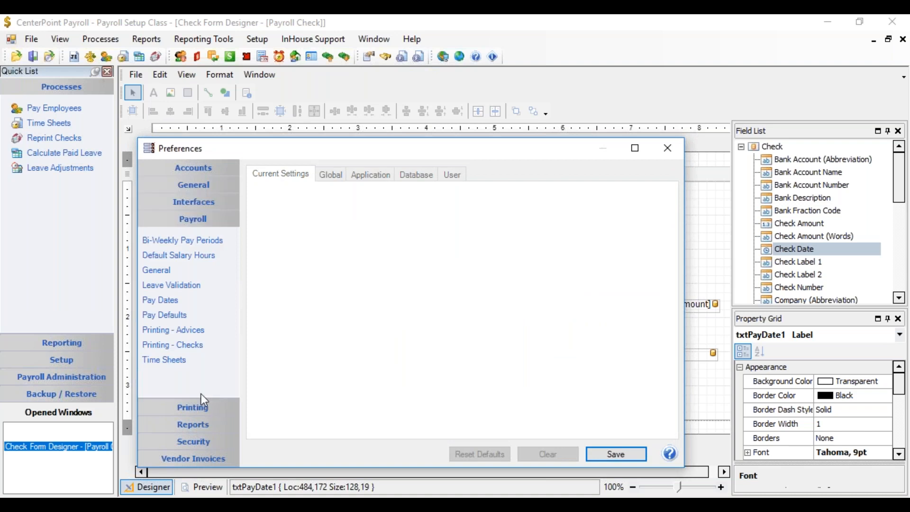
left_click(195, 351)
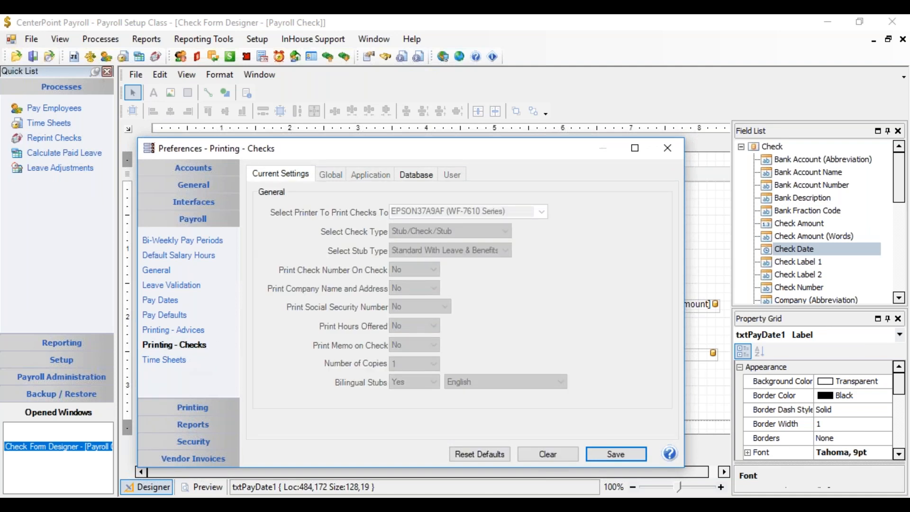
left_click(416, 175)
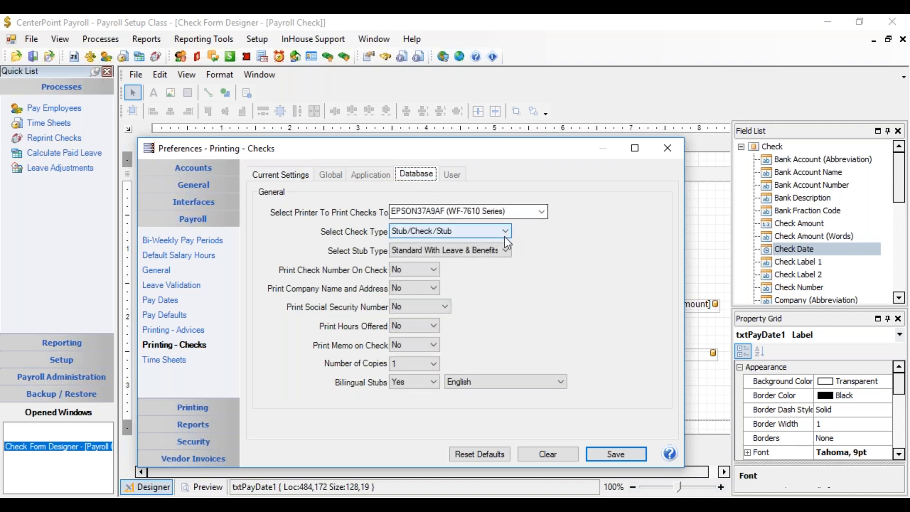
left_click(505, 232)
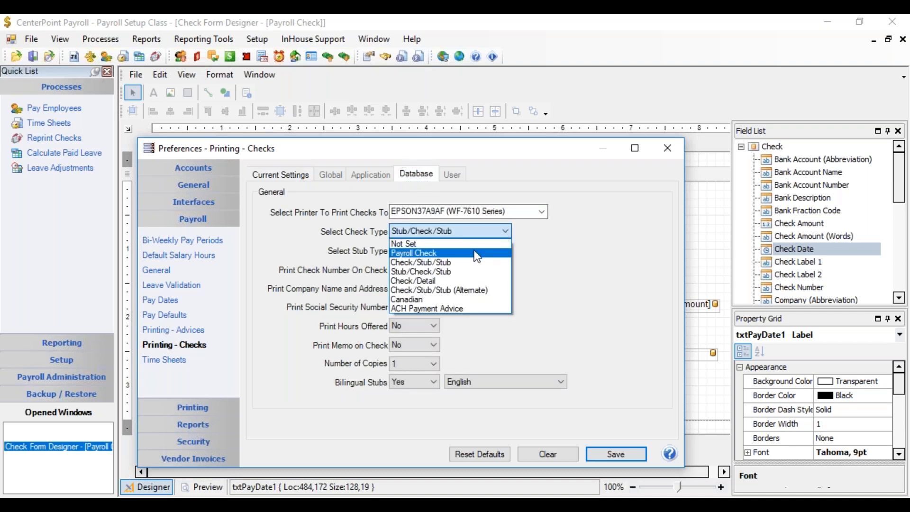
left_click(461, 254)
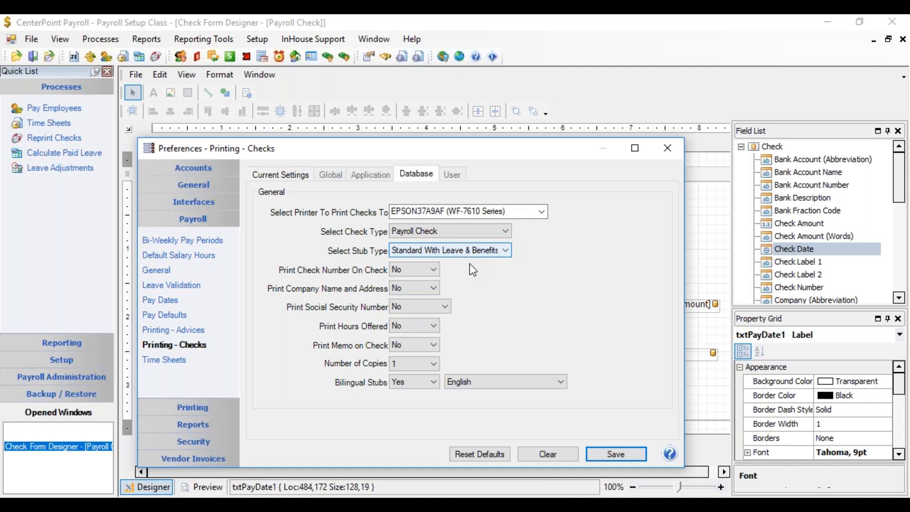
left_click(626, 452)
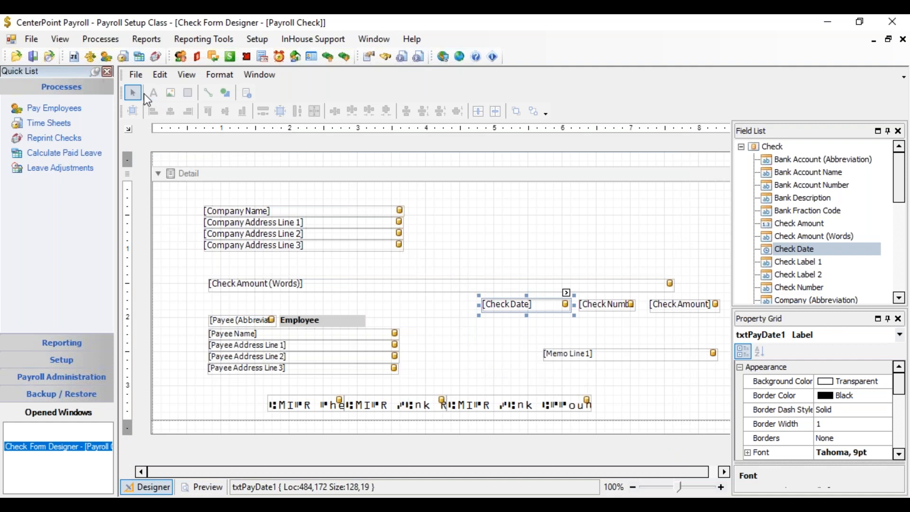
Step: Exit the check form designer and open the Payroll Check Stub Form Designer
left_click(136, 75)
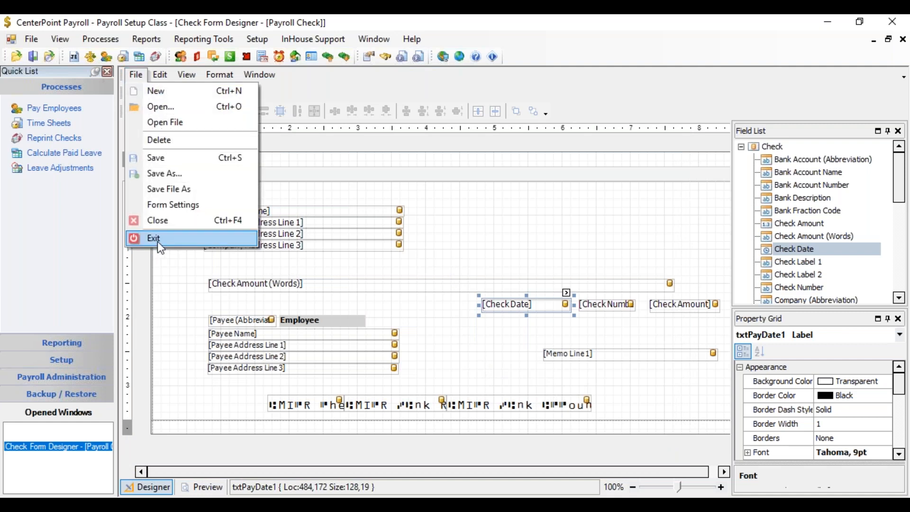
left_click(159, 241)
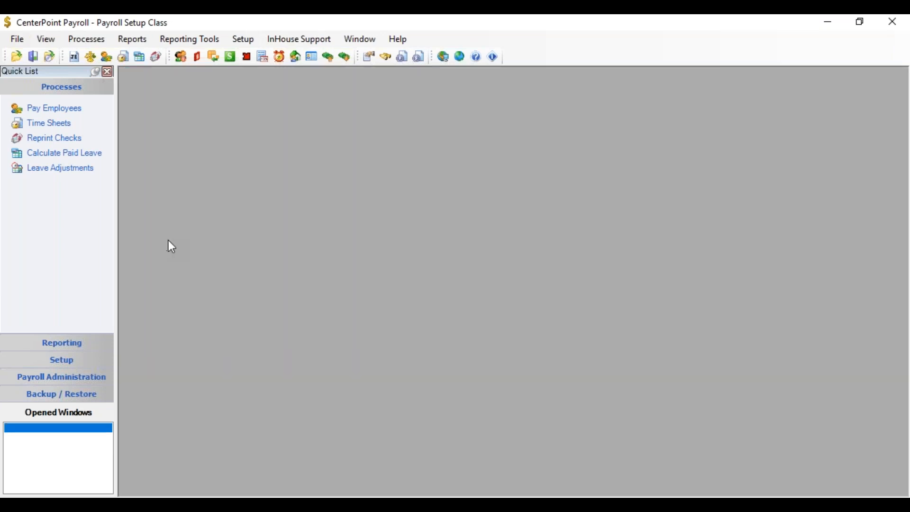
left_click(241, 42)
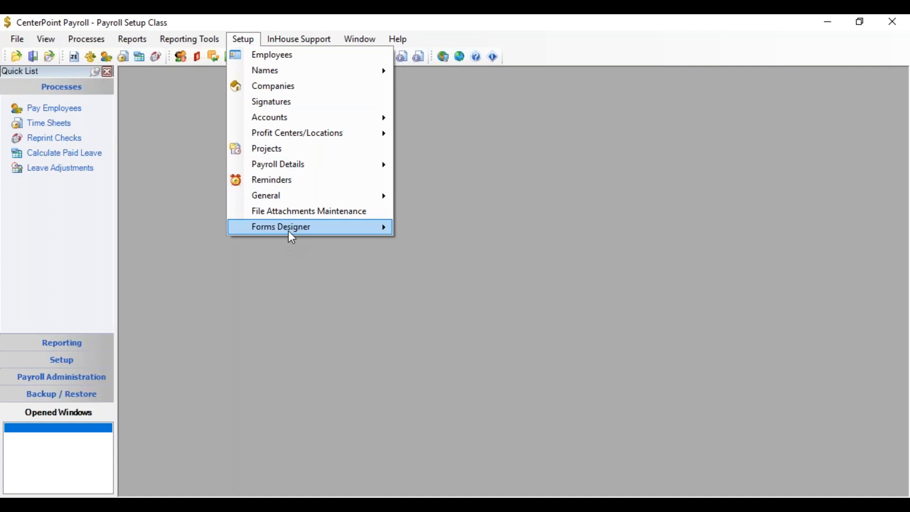
mouse_move(289, 232)
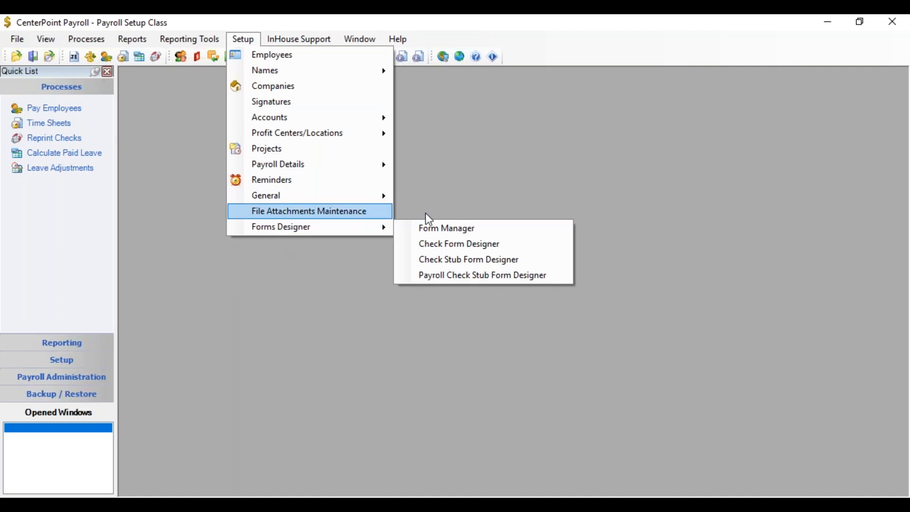
left_click(472, 278)
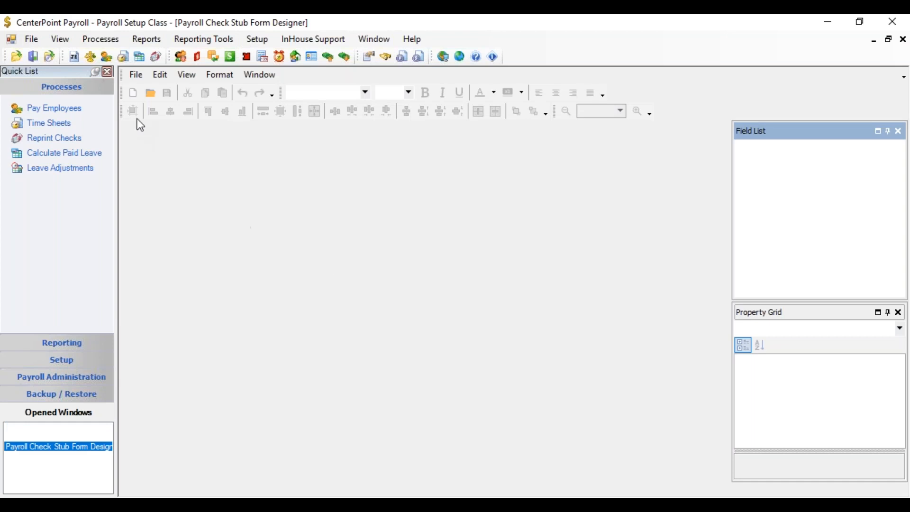
Step: Open the Standard With Leave & Benefits stub form for editing
left_click(138, 76)
left_click(147, 106)
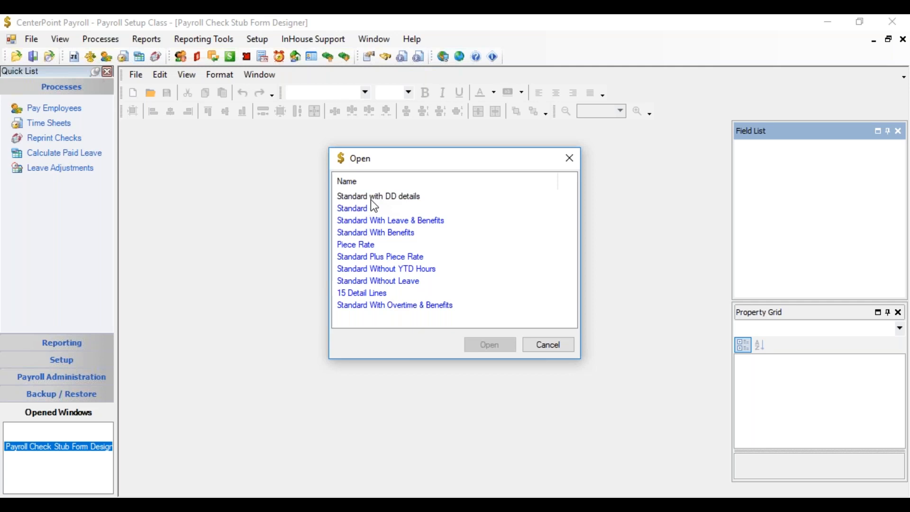
left_click(386, 225)
left_click(497, 344)
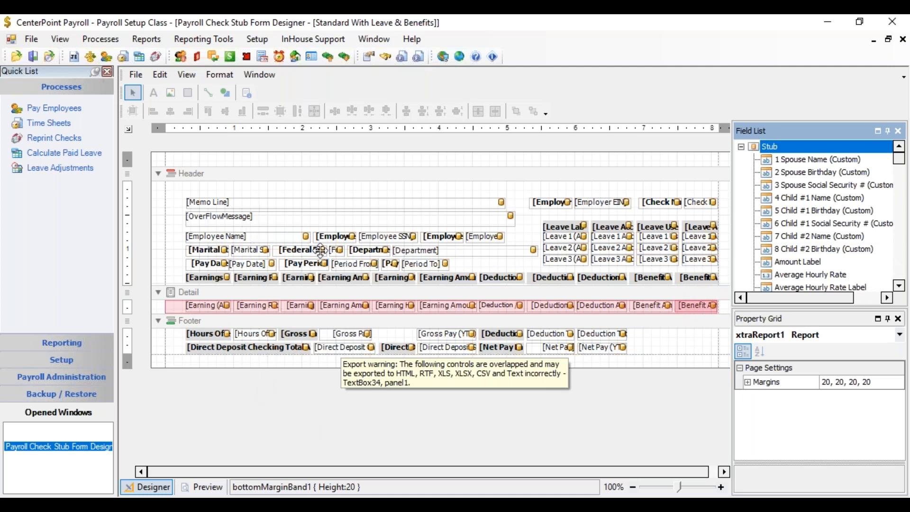
Step: Inspect the header and detail fields of the stub form and their matching field list entries
left_click(285, 237)
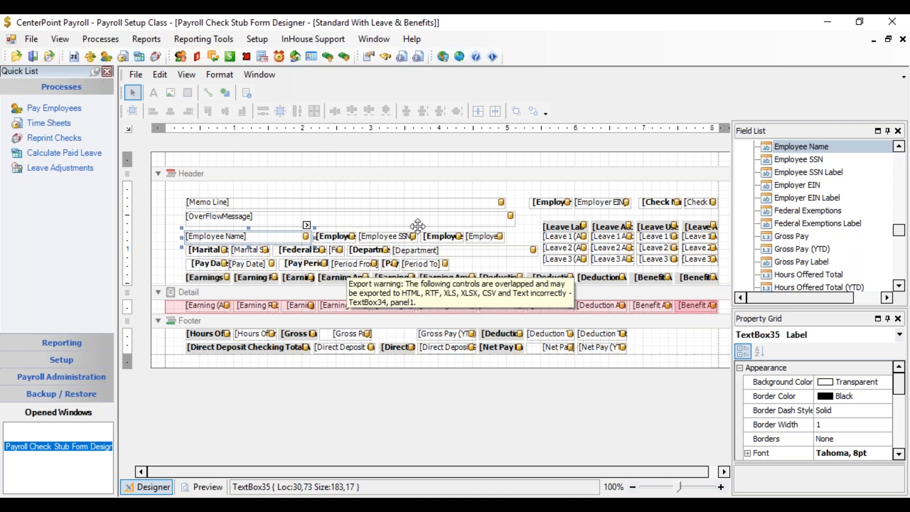
left_click(381, 235)
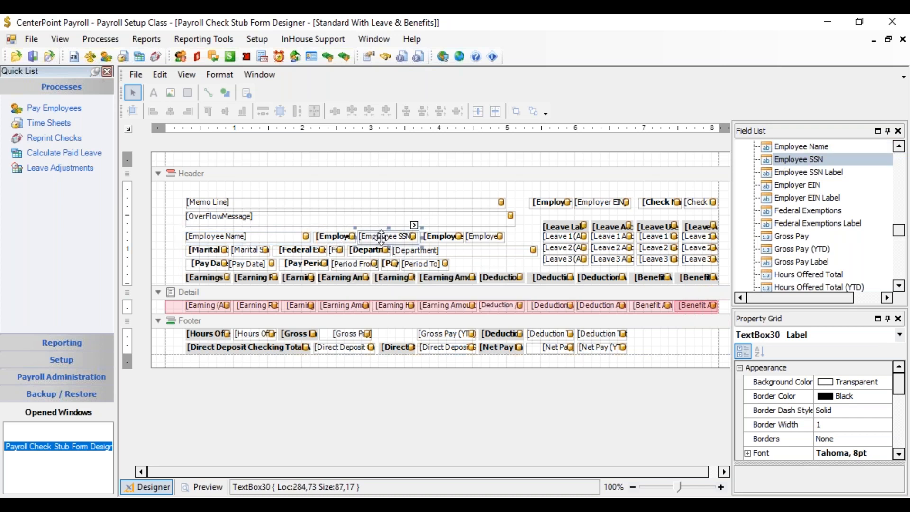
left_click(260, 265)
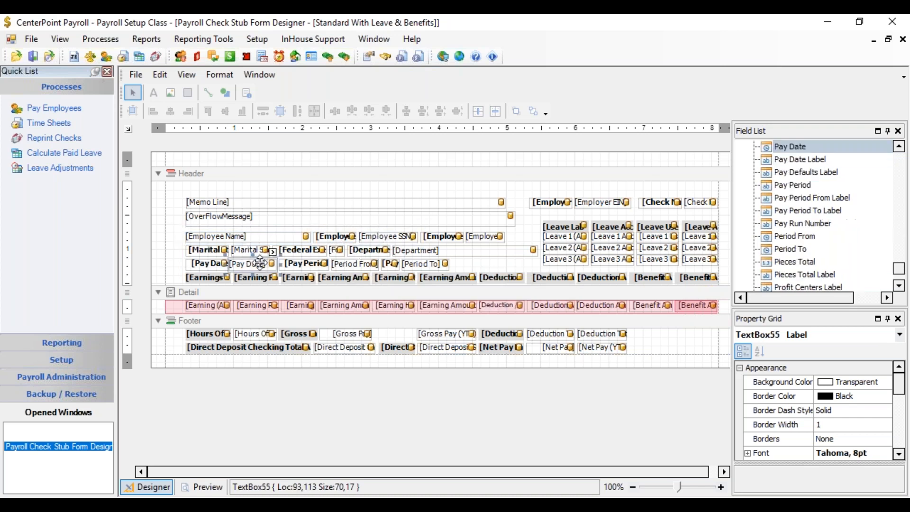
left_click(205, 307)
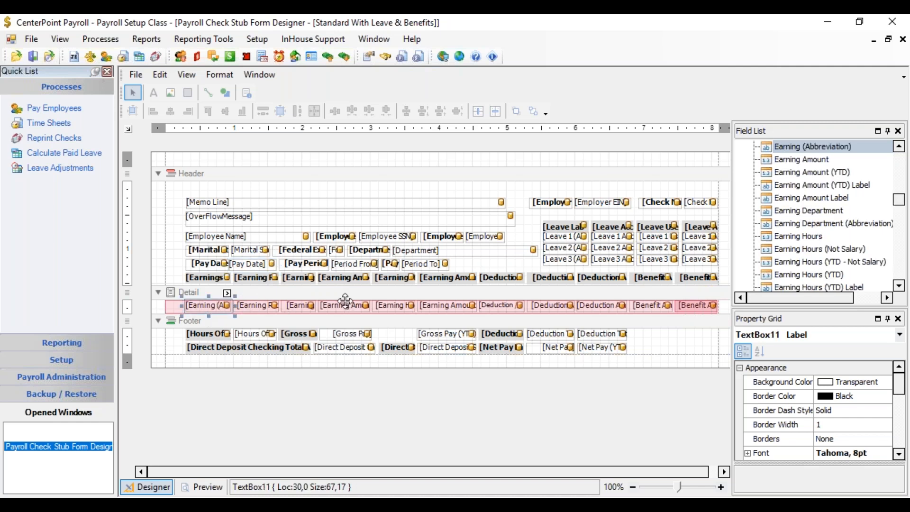
left_click(399, 305)
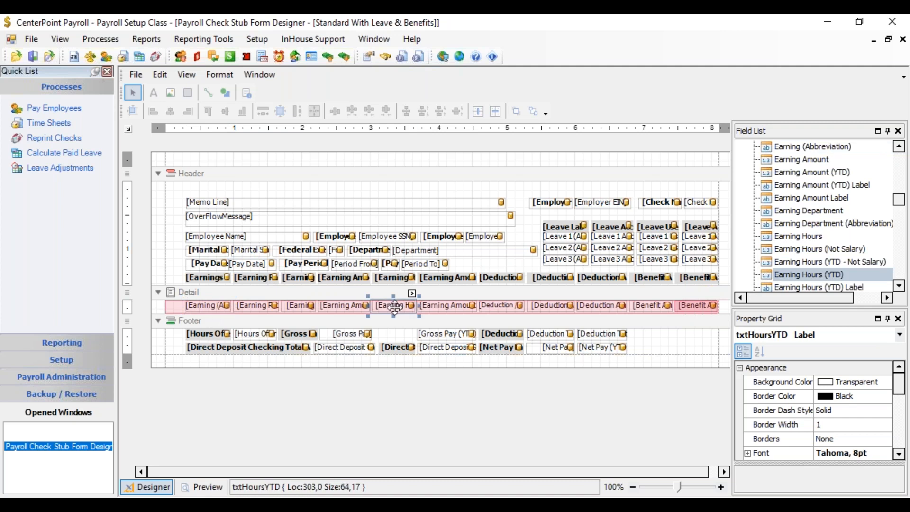
left_click(444, 306)
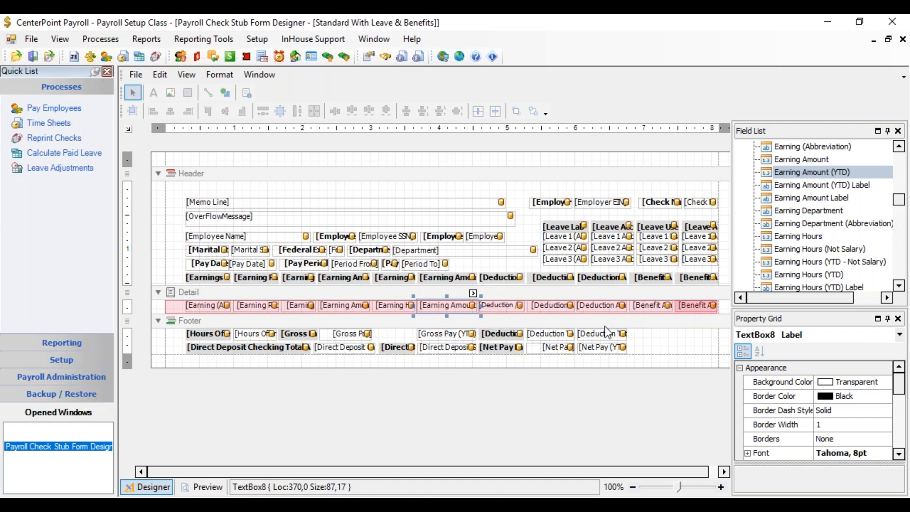
mouse_move(900, 194)
left_mouse_down()
mouse_move(900, 154)
mouse_move(900, 253)
mouse_move(901, 204)
left_mouse_up()
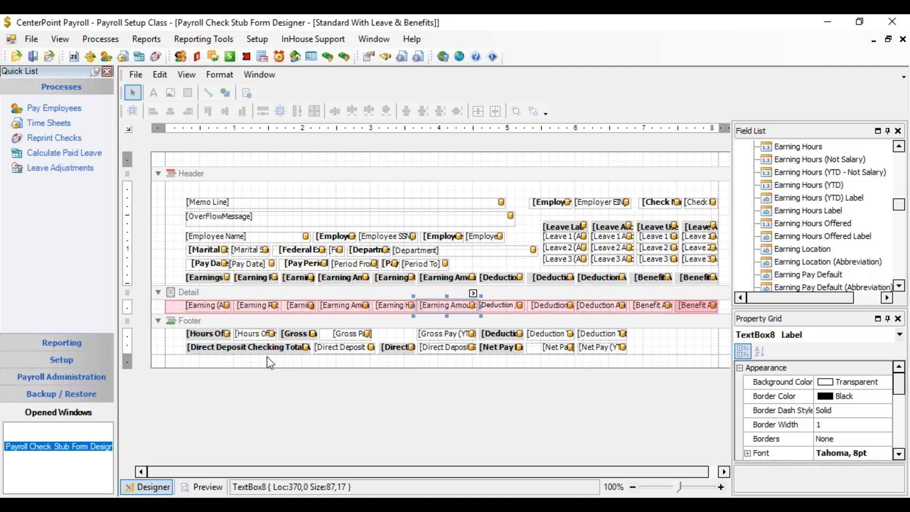
Step: Delete the direct deposit checking and savings total labels and amounts from the footer
left_click(242, 349)
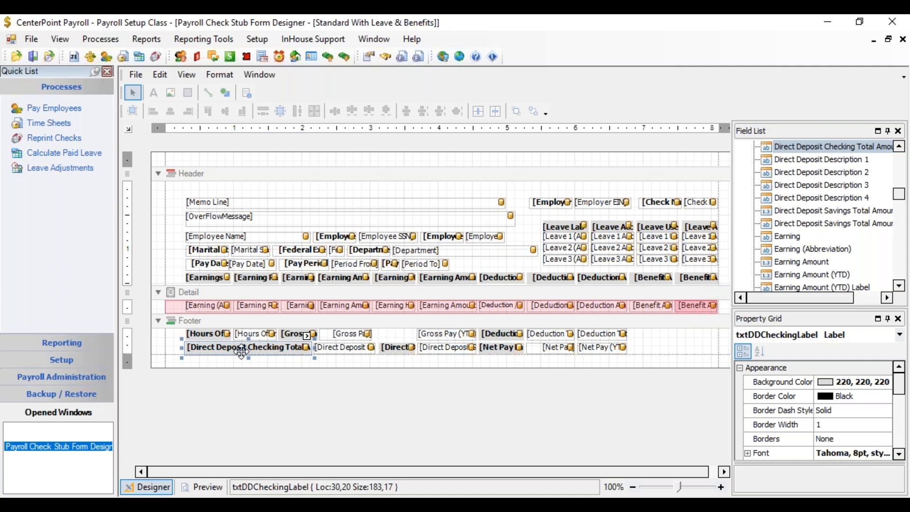
key("Delete")
left_click(327, 350)
key("Delete")
left_click(394, 347)
key("Delete")
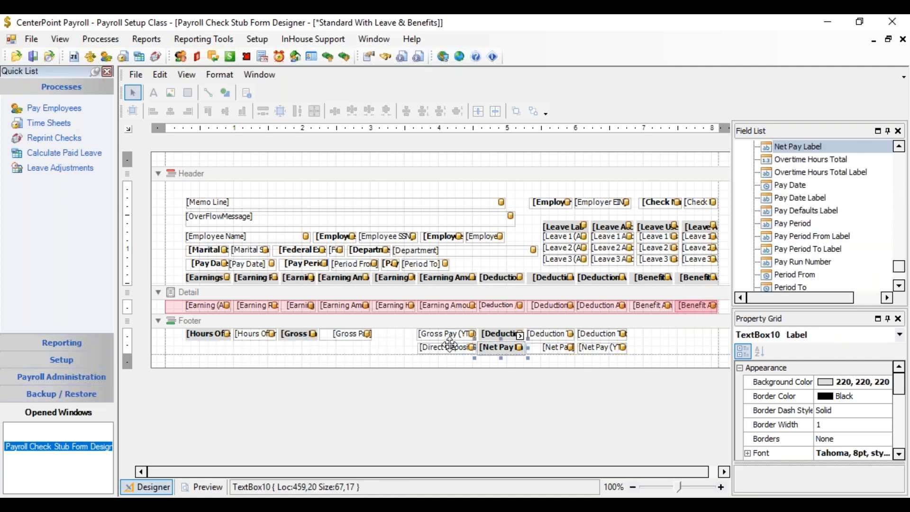
left_click(450, 348)
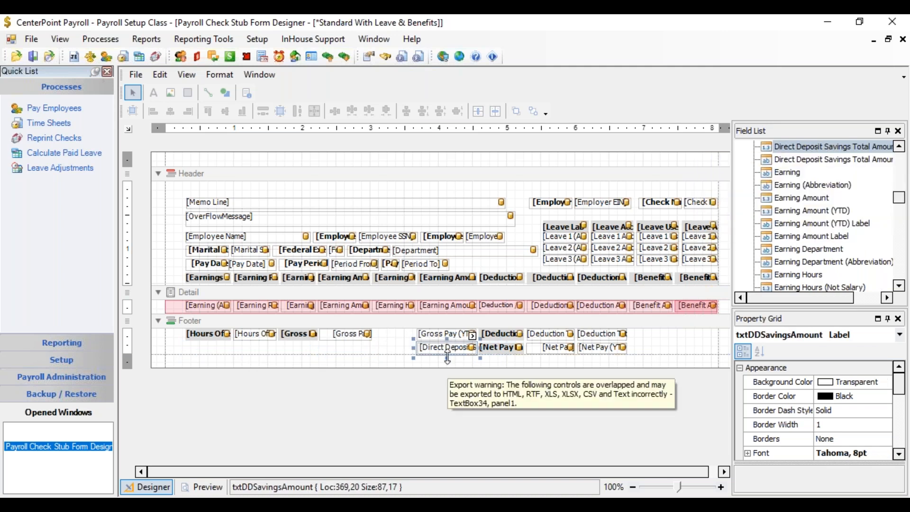
key("Delete")
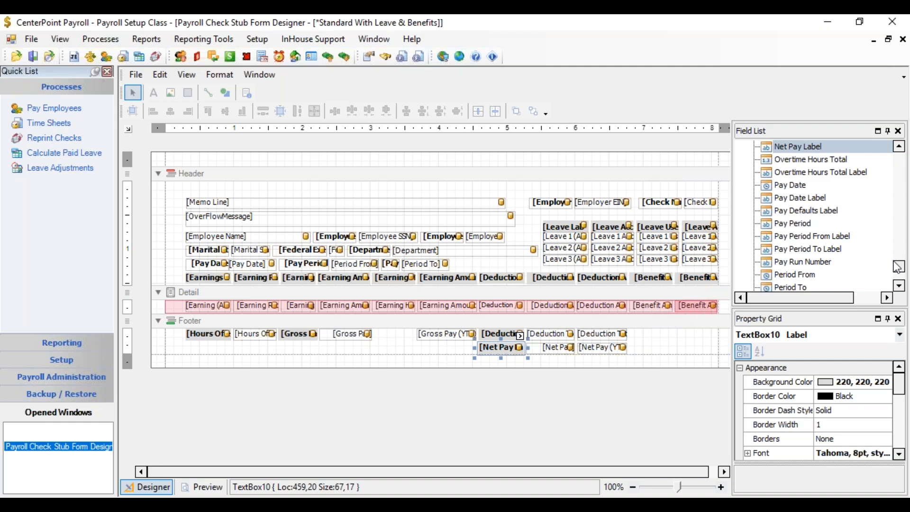
Step: Add the Direct Deposit Description 1 and Description 2 fields to the footer's lower row
left_click_drag(901, 271, 906, 195)
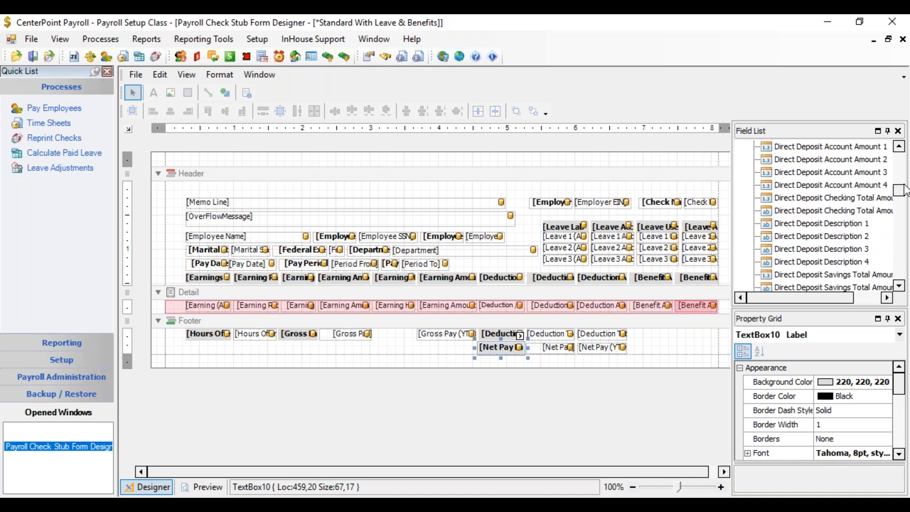
left_click_drag(901, 197, 901, 189)
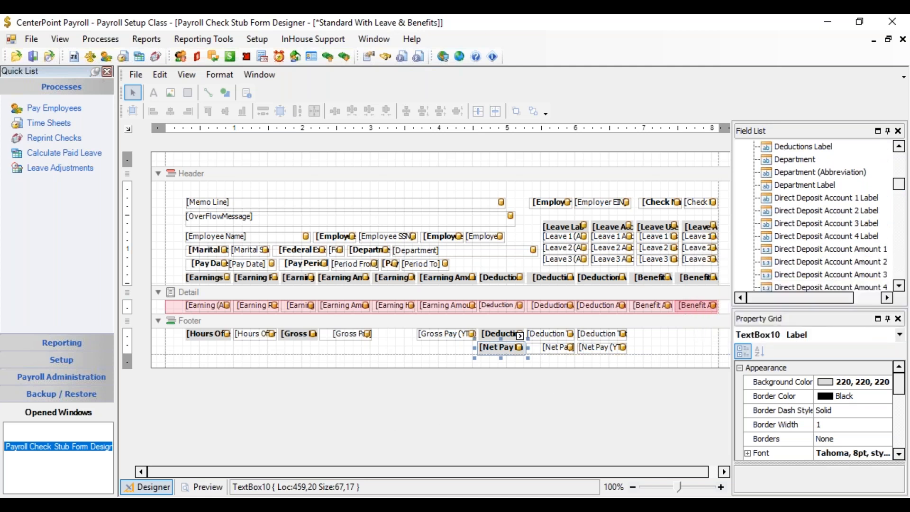
left_click(900, 285)
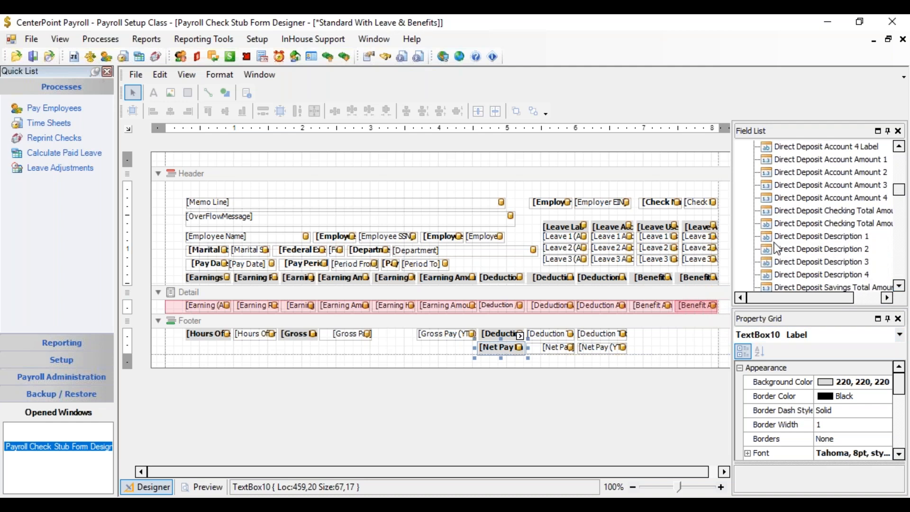
left_click_drag(766, 237, 252, 367)
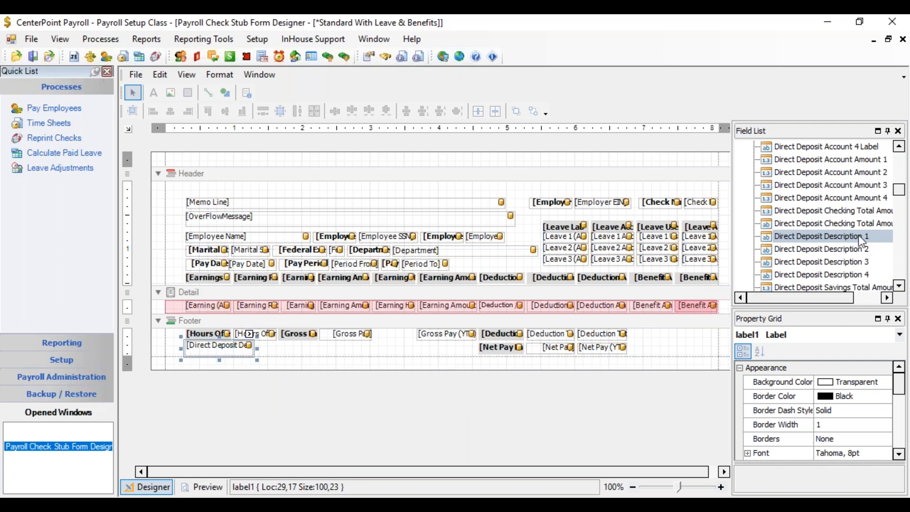
left_click_drag(772, 249, 359, 349)
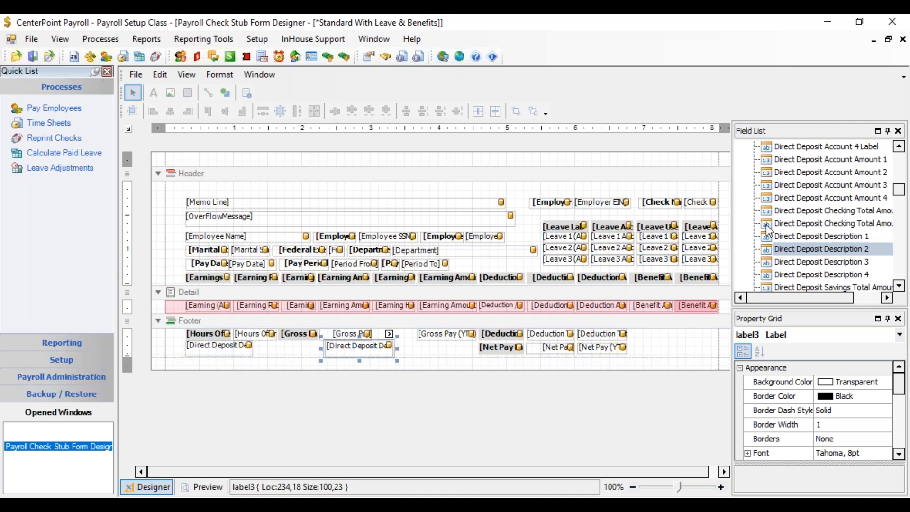
Step: Add the Direct Deposit Account Amount 1 and Account Amount 2 fields to the footer's lower row, nudging the last one down
left_click_drag(769, 161, 289, 349)
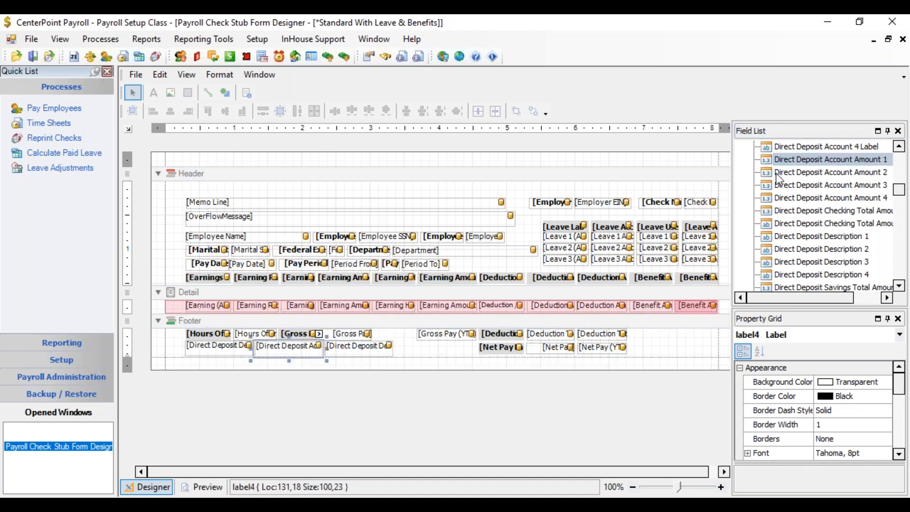
left_click_drag(769, 173, 429, 348)
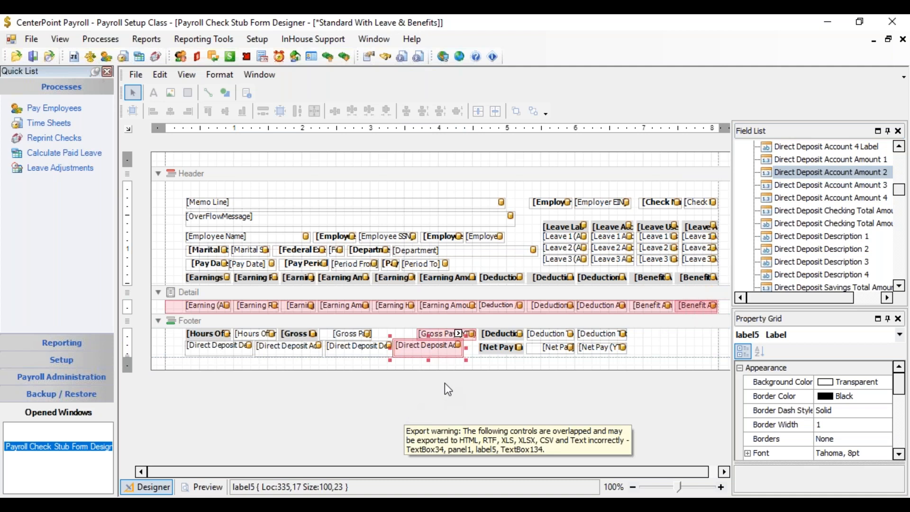
key("Down")
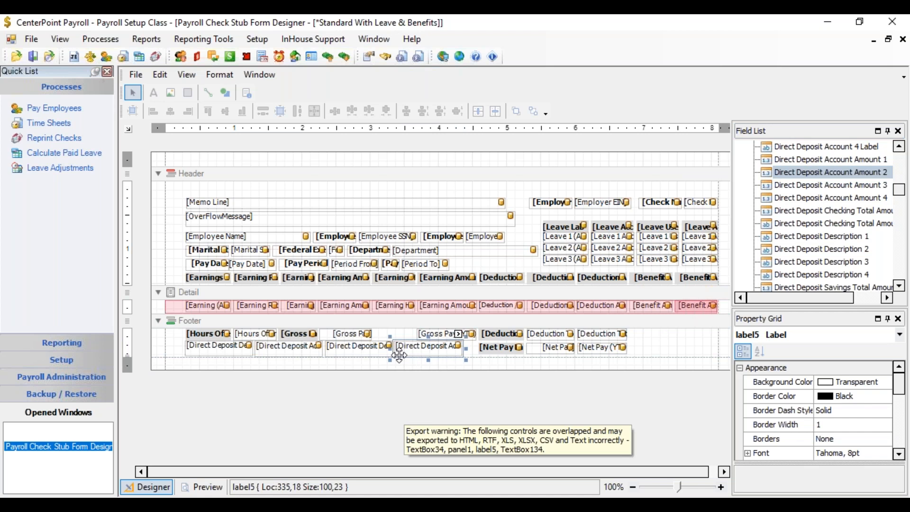
Step: Select the four direct deposit fields in the footer's lower row and align them by their tops
left_click(213, 353)
left_click(273, 347, "shift")
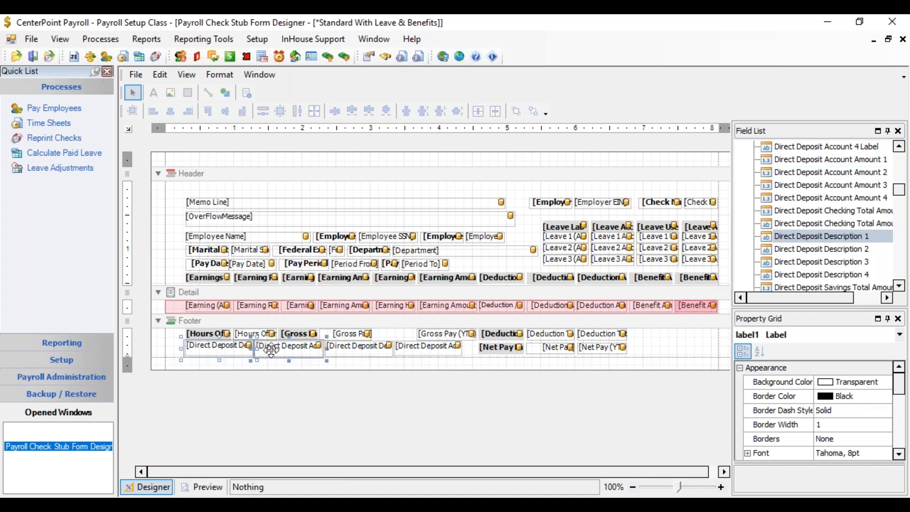
left_click(358, 343, "shift")
left_click(426, 347, "shift")
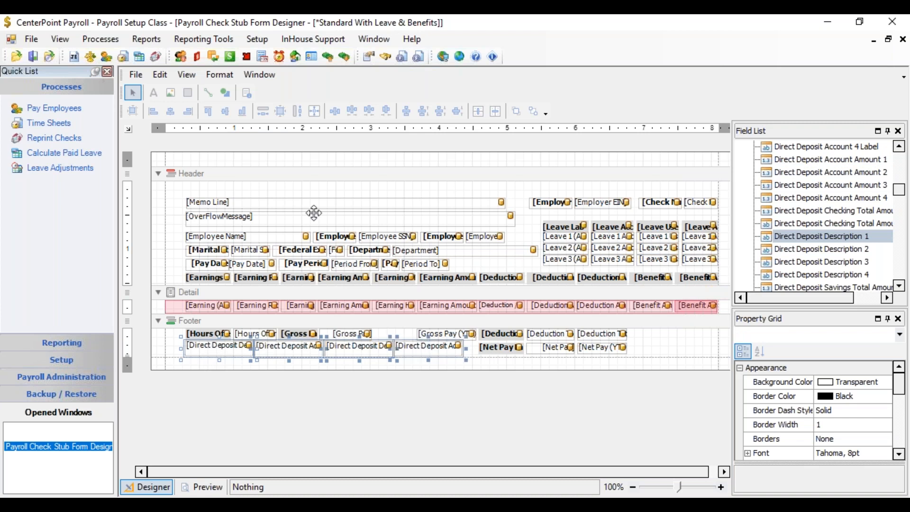
left_click(220, 73)
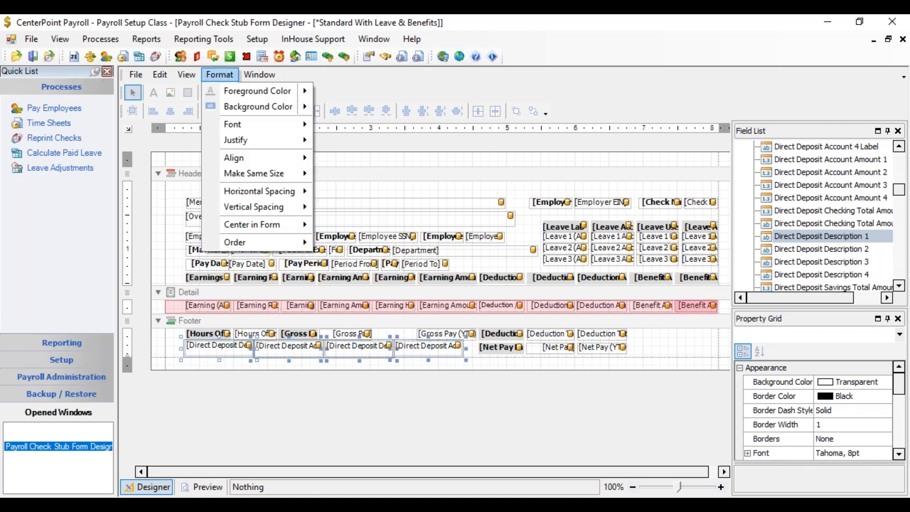
mouse_move(242, 157)
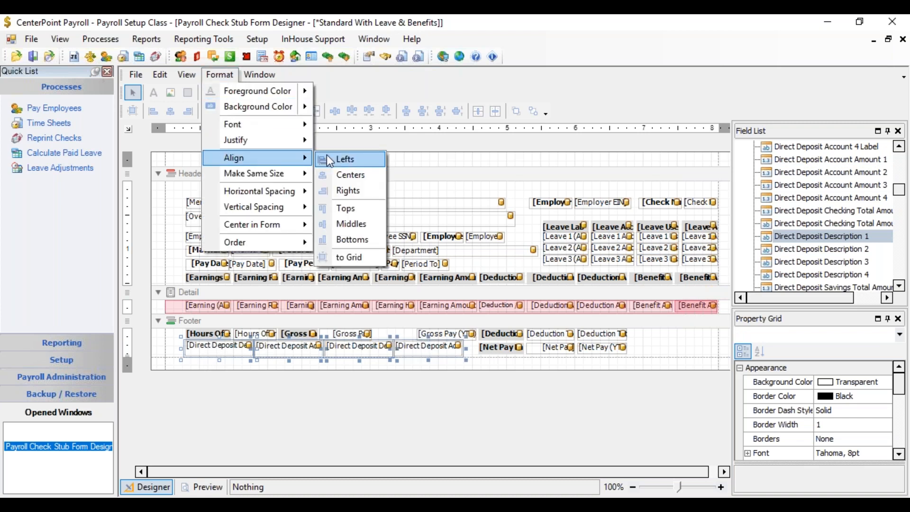
left_click(357, 207)
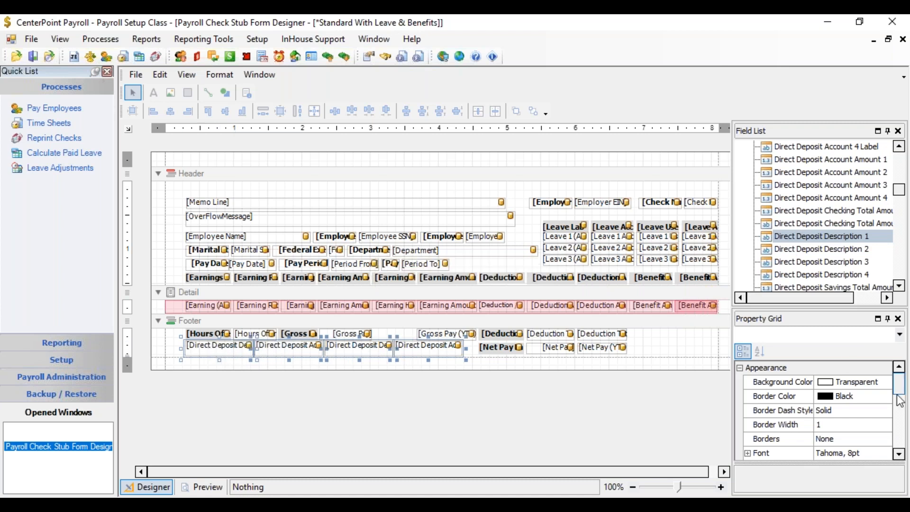
Step: Set the font of the four direct deposit fields to Tahoma bold
left_click_drag(905, 394, 901, 404)
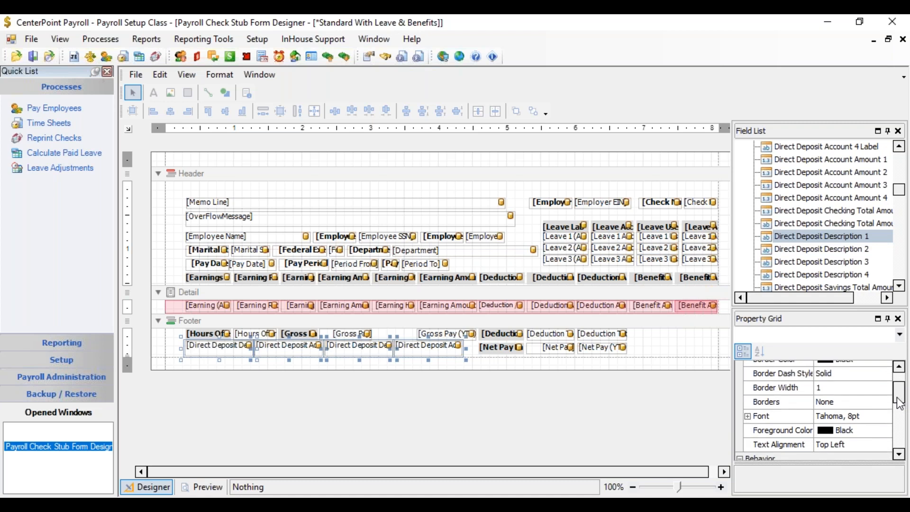
left_click(870, 430)
left_click(886, 431)
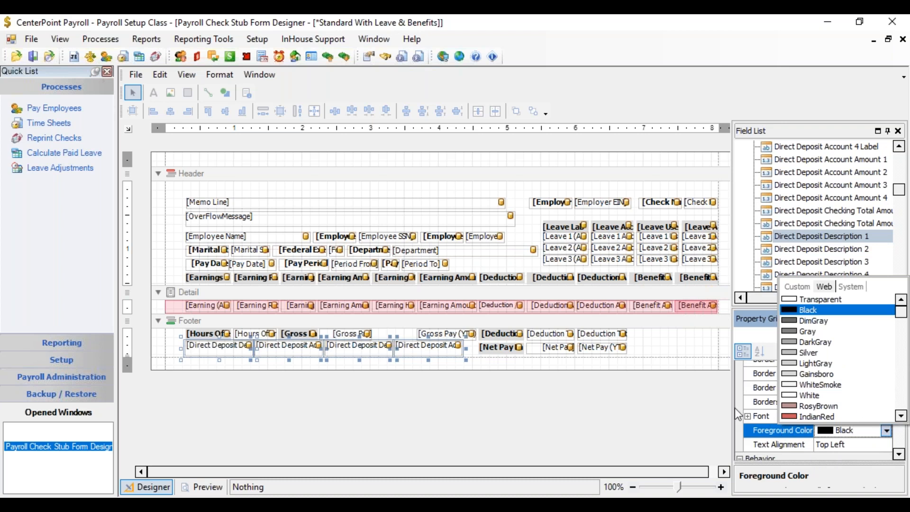
left_click(743, 398)
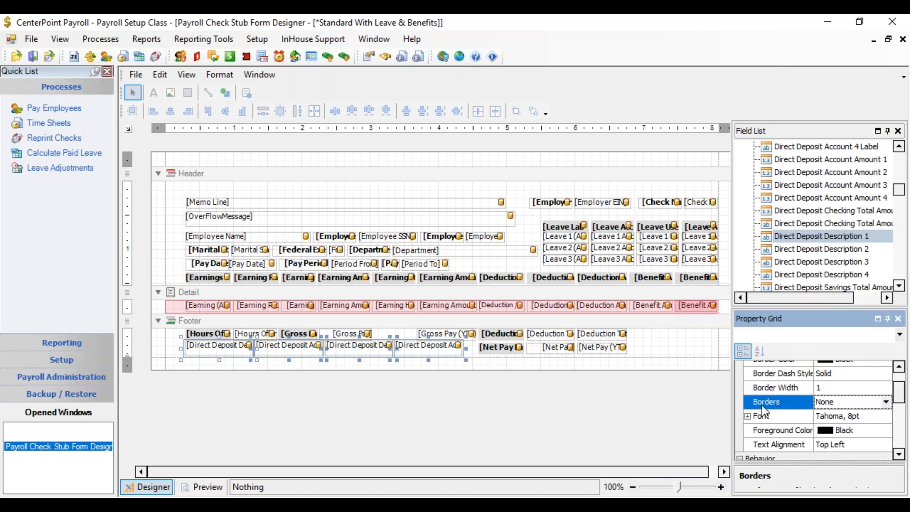
left_click(863, 416)
left_click(886, 417)
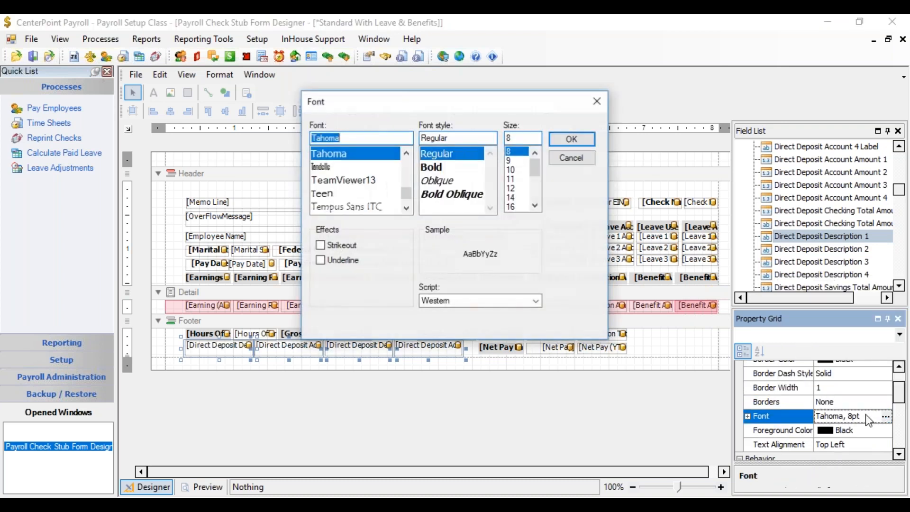
left_click(433, 167)
left_click(563, 137)
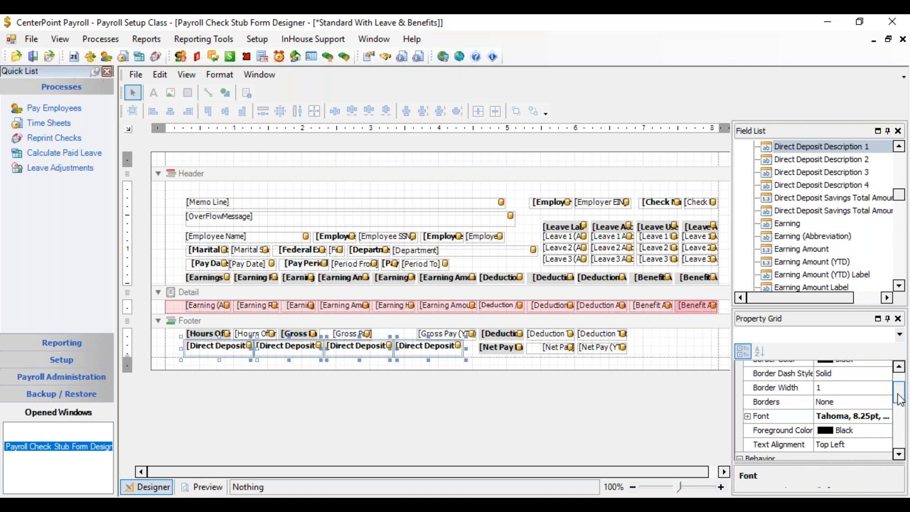
Step: Set the background color of the four direct deposit fields to LightGray
scroll(901, 401, "up", 3)
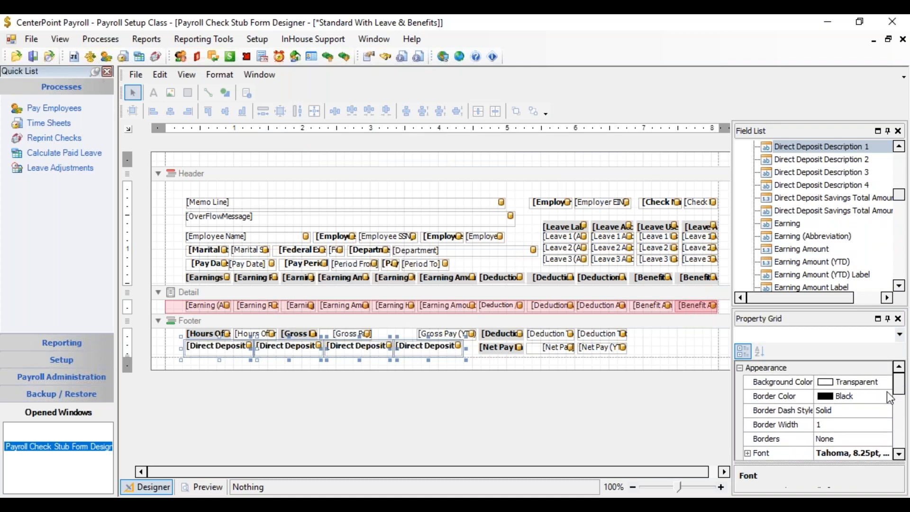
left_click(875, 387)
left_click(887, 382)
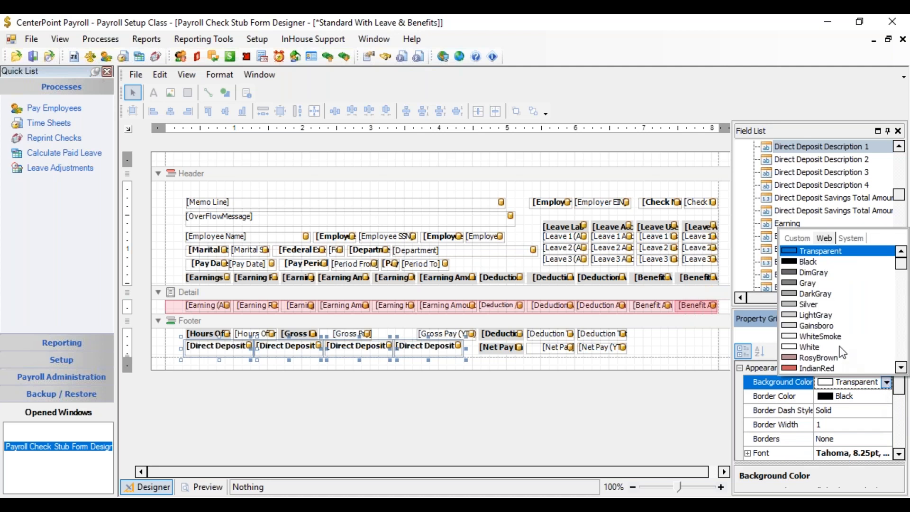
left_click(788, 315)
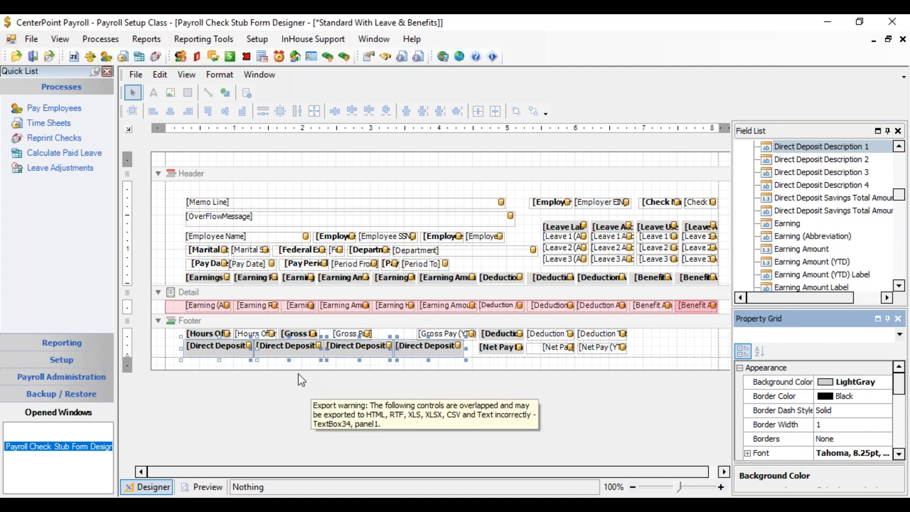
Step: Set the background of the last three direct deposit fields in the footer to Transparent
left_click(273, 363)
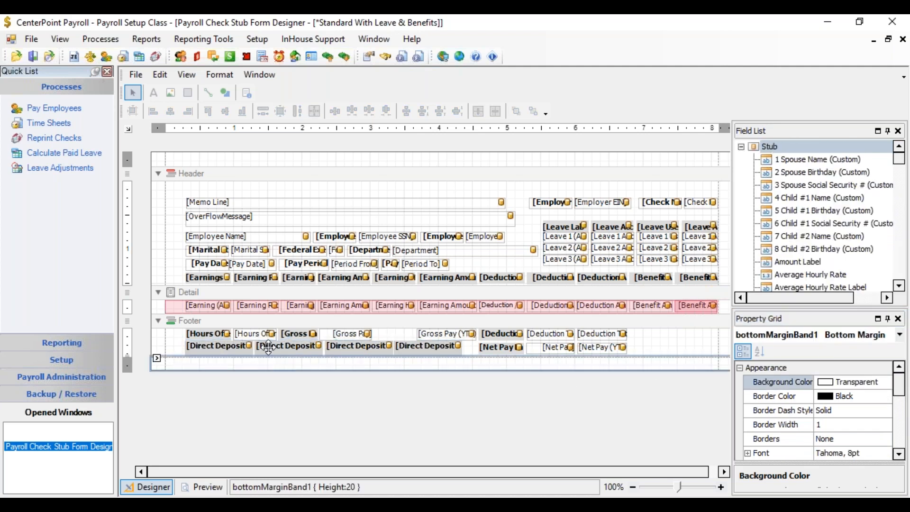
left_click(271, 344)
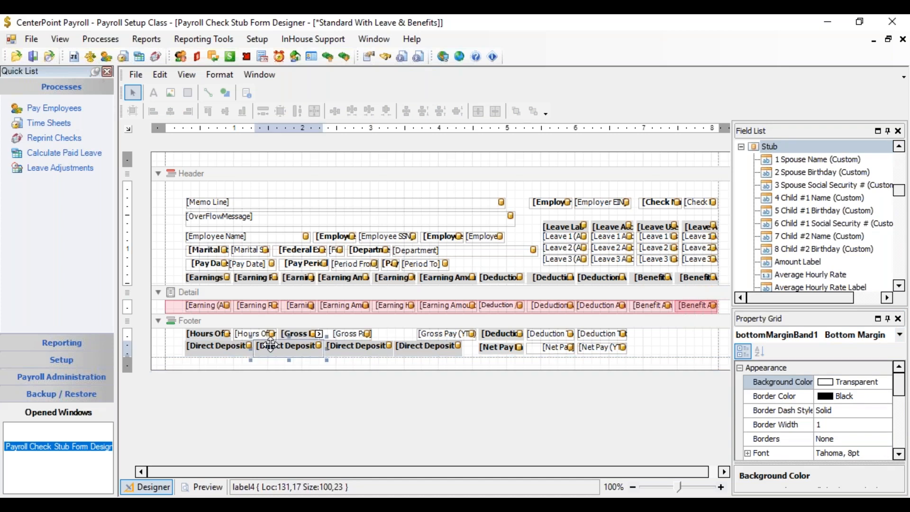
left_click(358, 350, "ctrl")
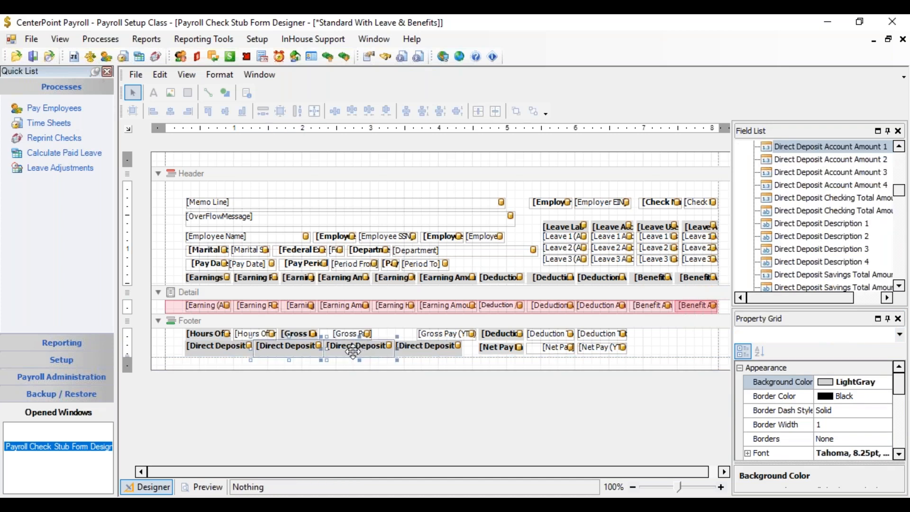
left_click(353, 352)
left_click(299, 348)
left_click(437, 351, "ctrl")
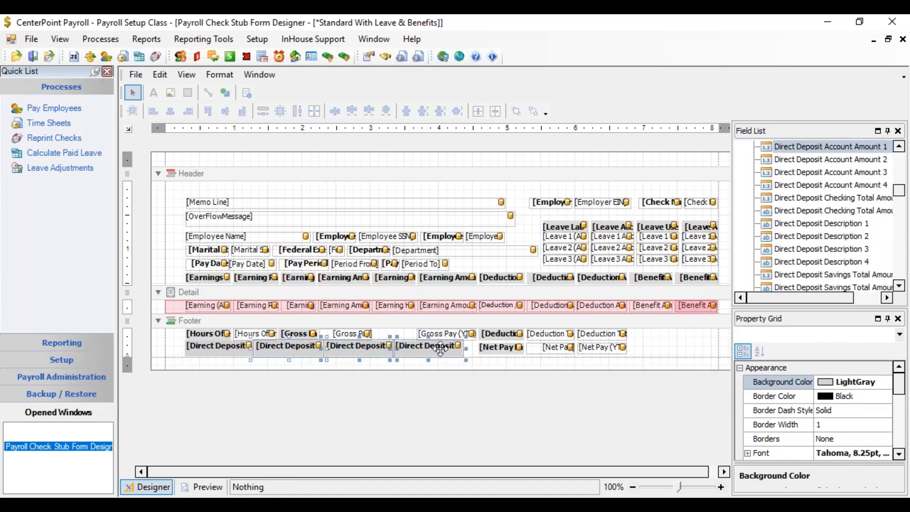
left_click(863, 385)
left_click(887, 384)
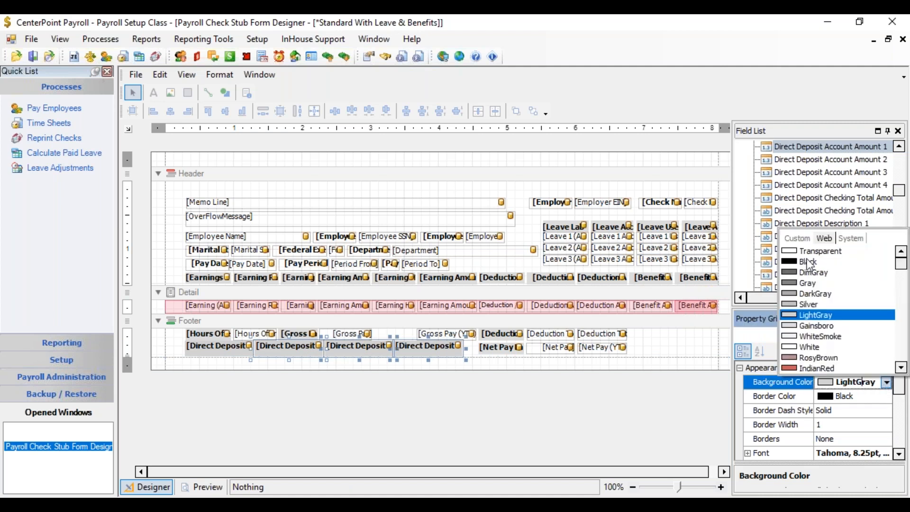
left_click(795, 252)
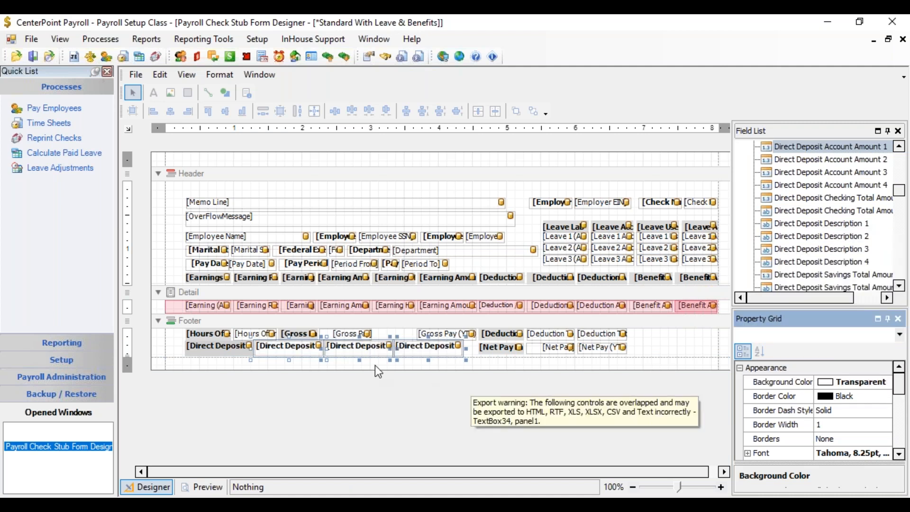
Step: Set the Direct Deposit Description 2 field's background back to LightGray
left_click(370, 350)
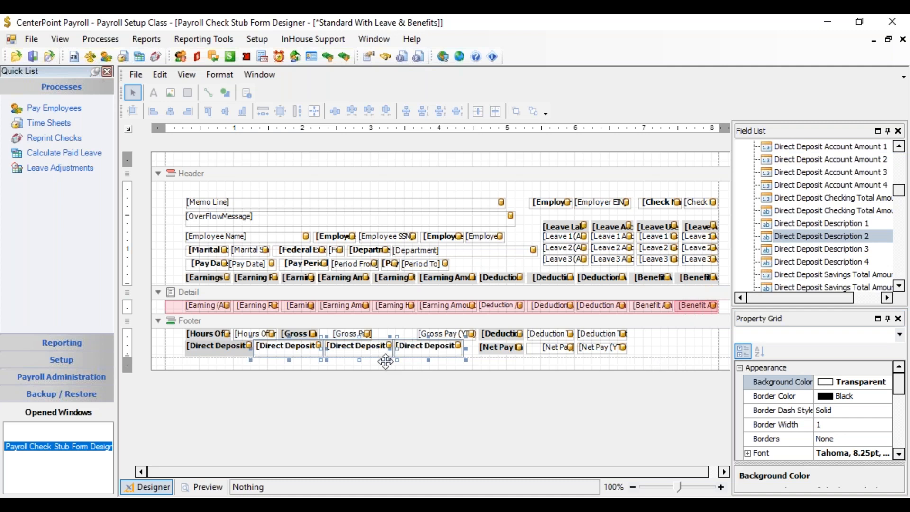
left_click(386, 365)
left_click(367, 349)
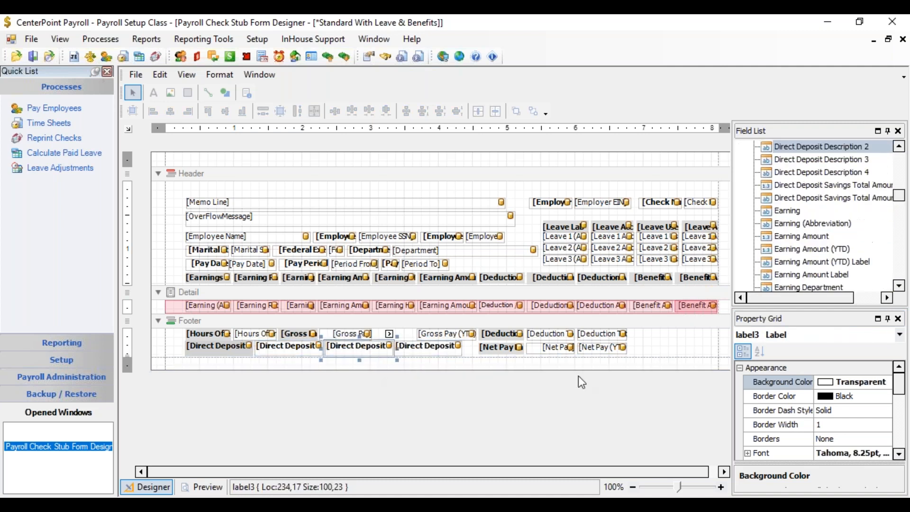
left_click(887, 382)
left_click(887, 382)
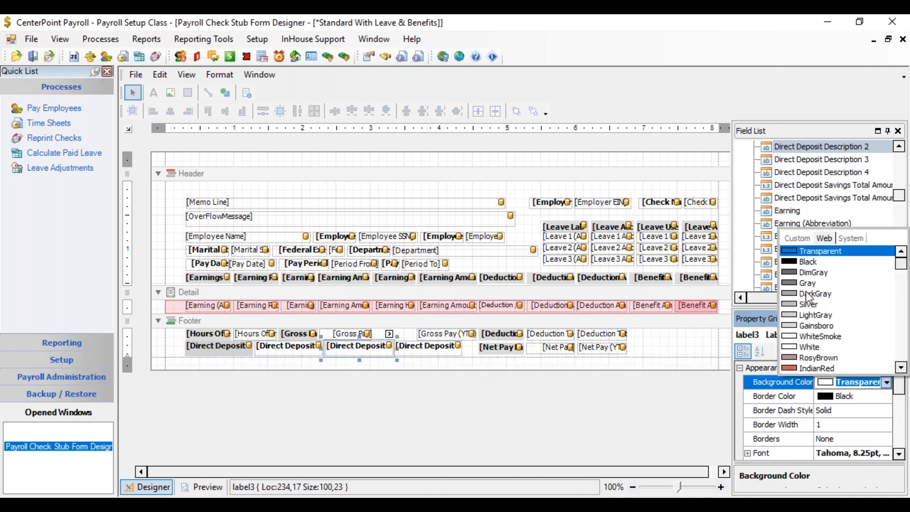
left_click(795, 316)
left_click(795, 321)
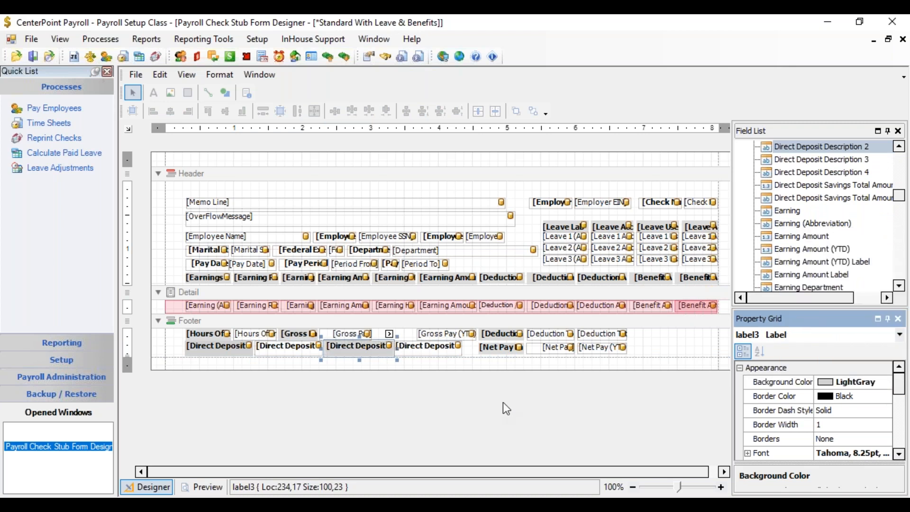
Step: Preview the stub form and switch back to the designer
left_click(685, 338)
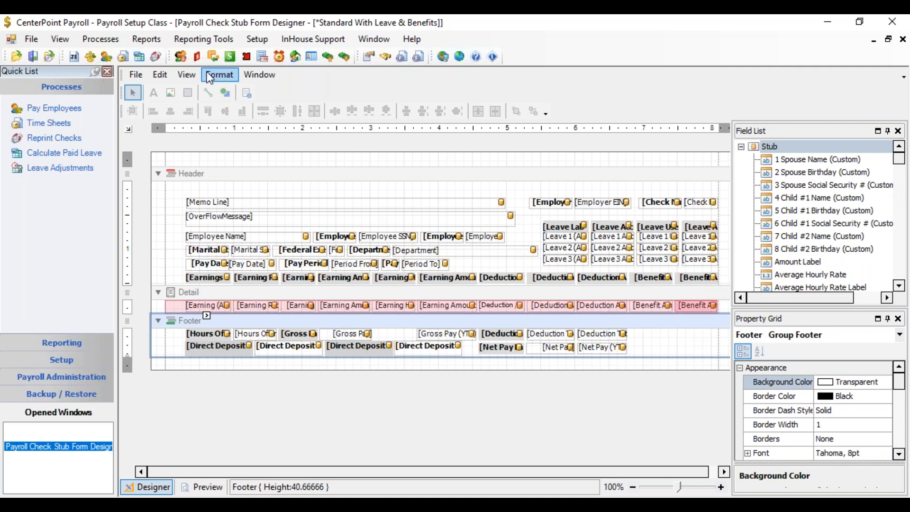
left_click(192, 79)
left_click(204, 104)
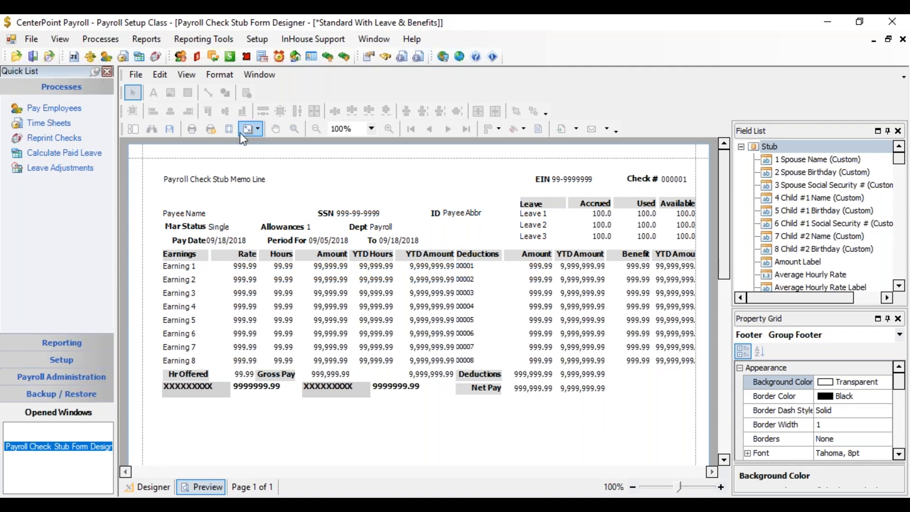
left_click(193, 75)
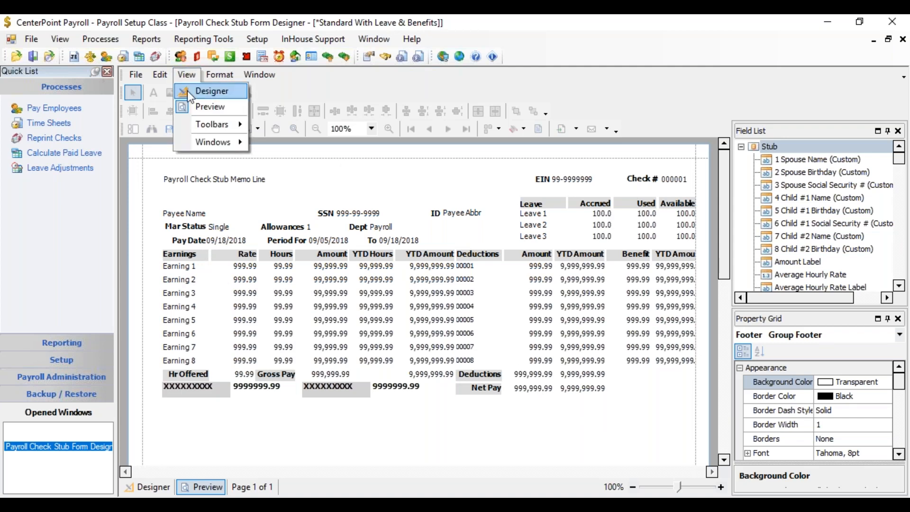
left_click(187, 90)
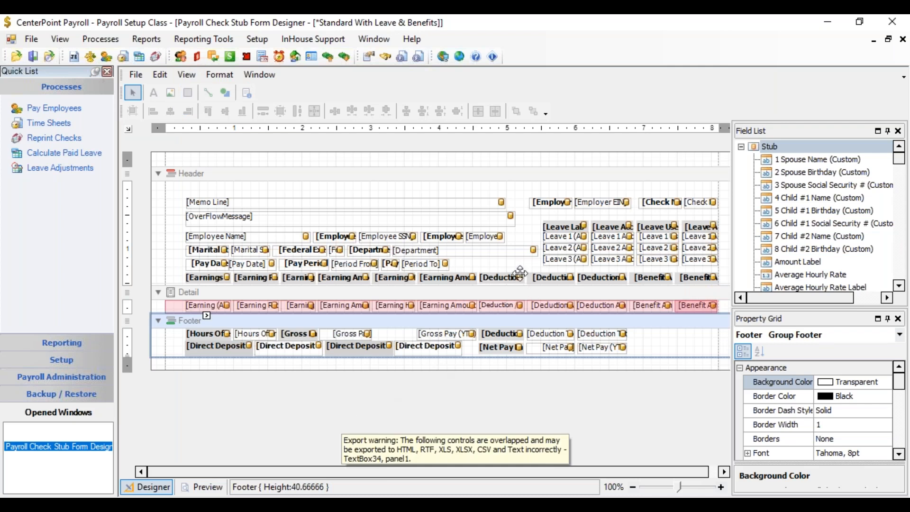
Step: Add the Overtime Hours Total field to the right end of the footer's lower row
left_click(520, 267)
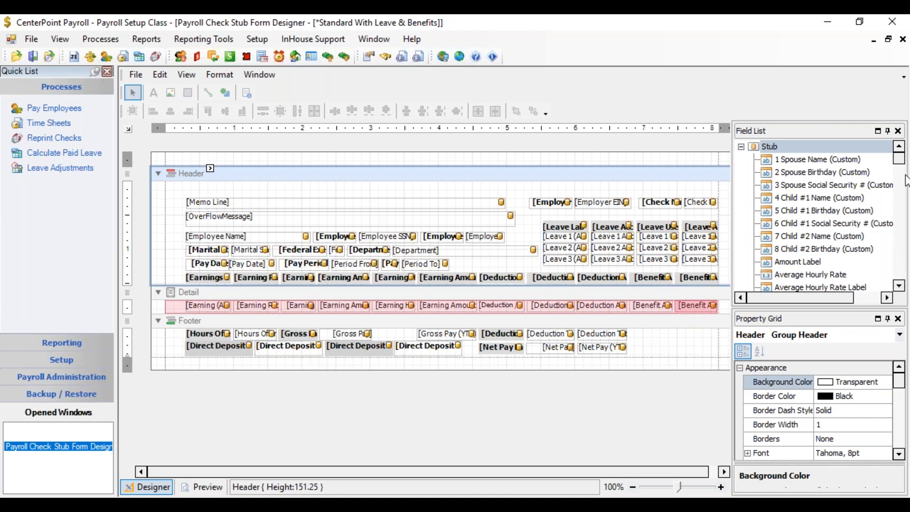
left_click_drag(899, 162, 899, 264)
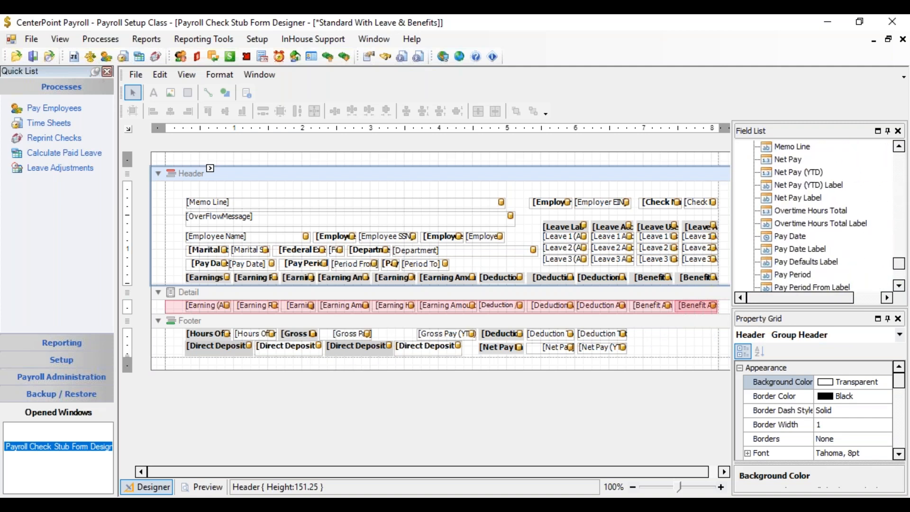
left_click(766, 214)
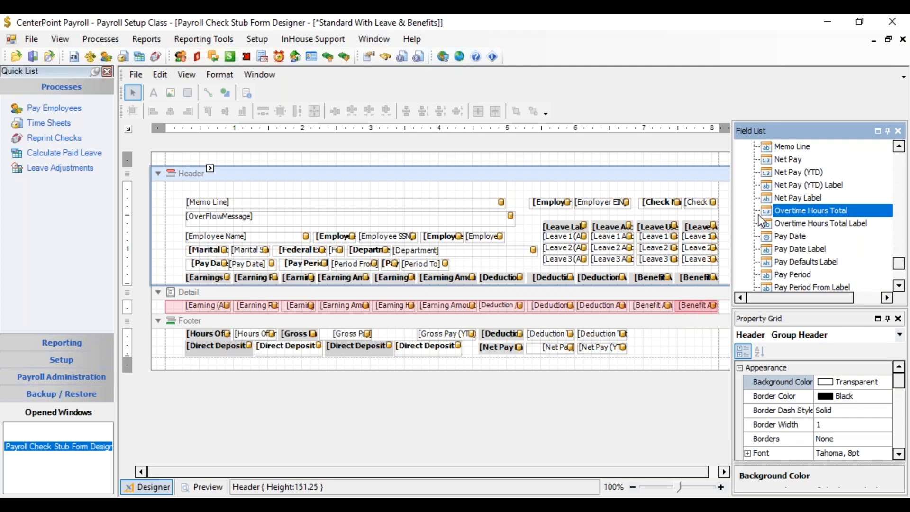
left_click_drag(769, 217, 670, 346)
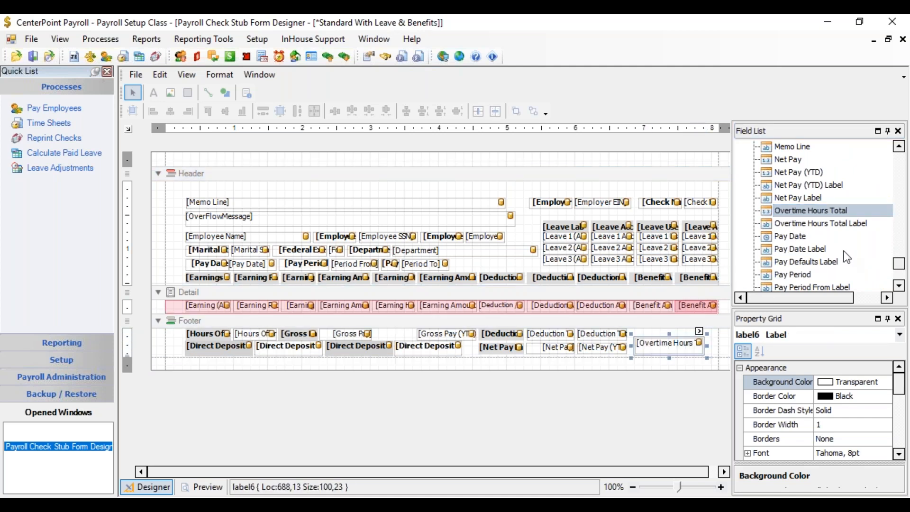
Step: Add the Overtime Hours Total Label field to the right end of the footer's upper row
left_click(820, 224)
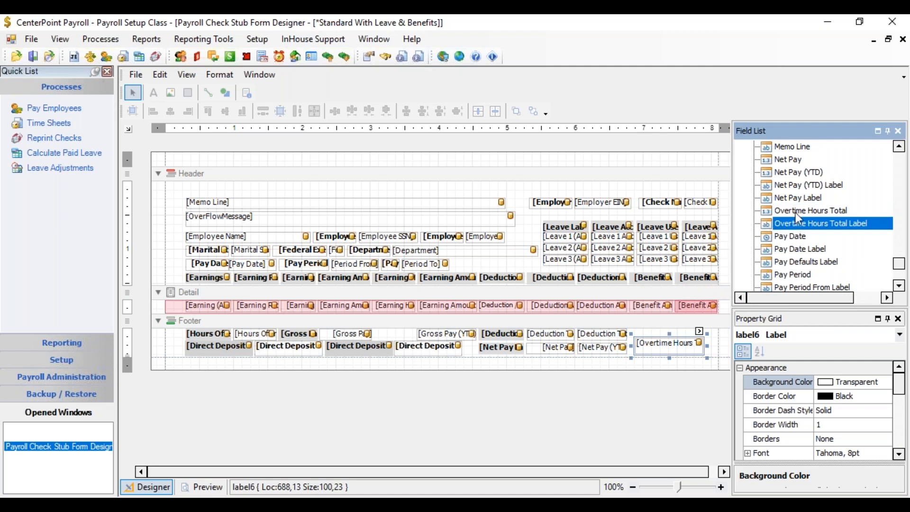
left_click_drag(795, 227, 668, 335)
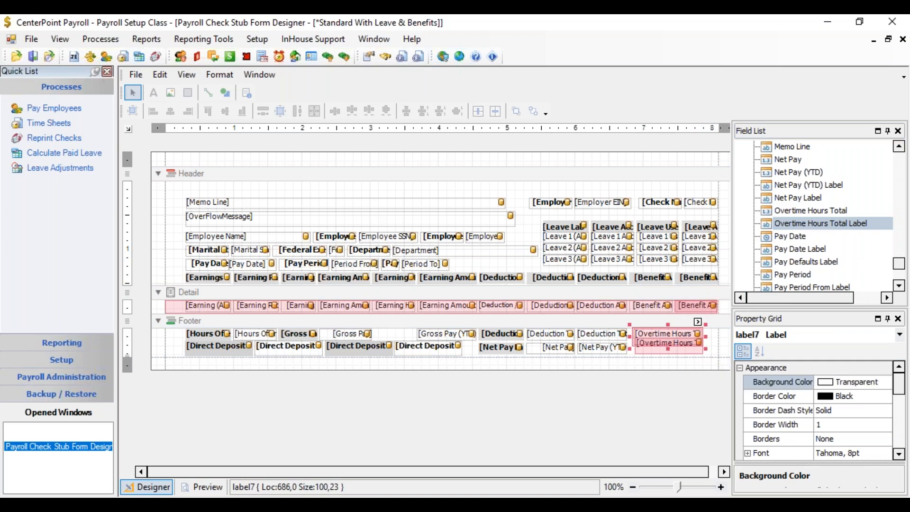
left_click(665, 352)
left_click_drag(671, 346, 671, 349)
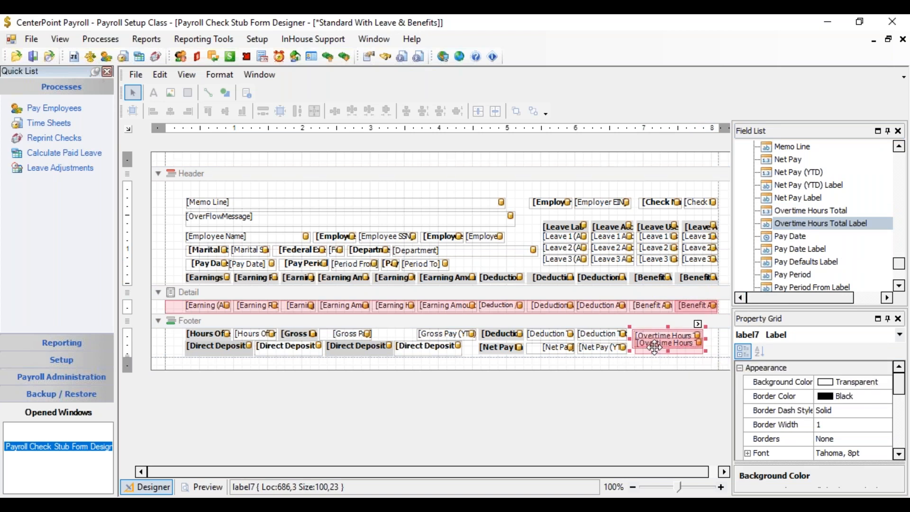
left_click(664, 352)
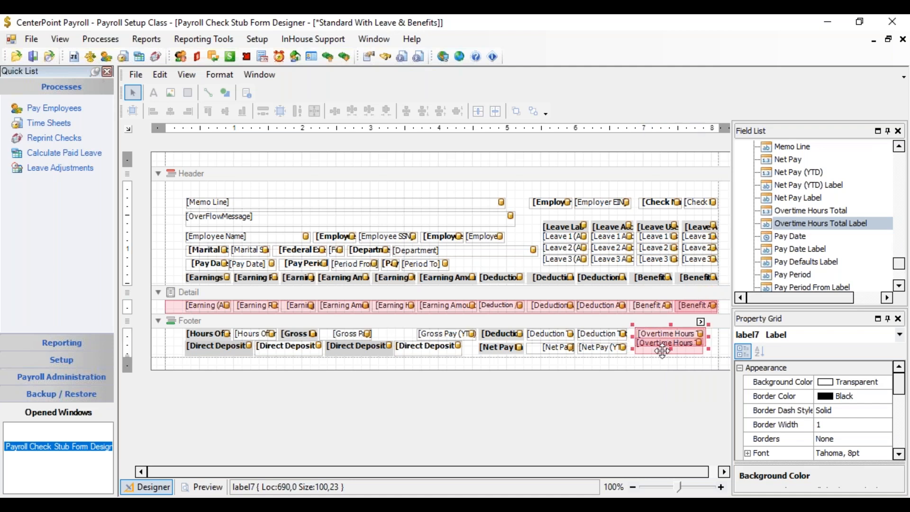
Step: Move the Overtime Hours Total field down beneath its label and reduce its height to 18
mouse_move(663, 352)
left_mouse_down()
mouse_move(668, 334)
mouse_move(673, 363)
left_mouse_up()
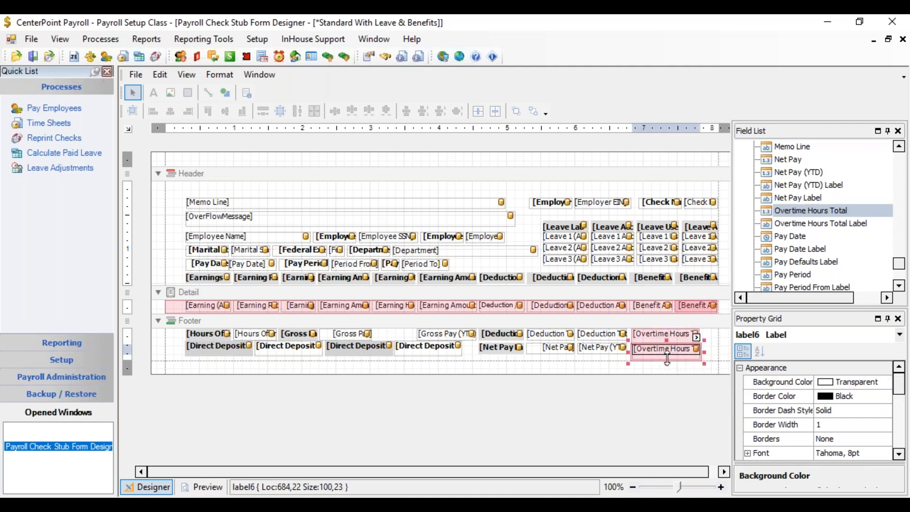
left_click_drag(669, 361, 668, 358)
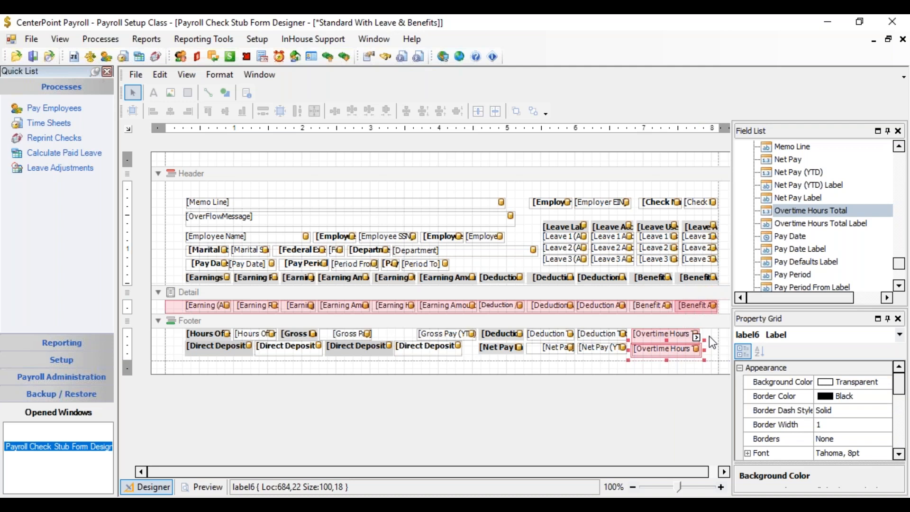
left_click(717, 339)
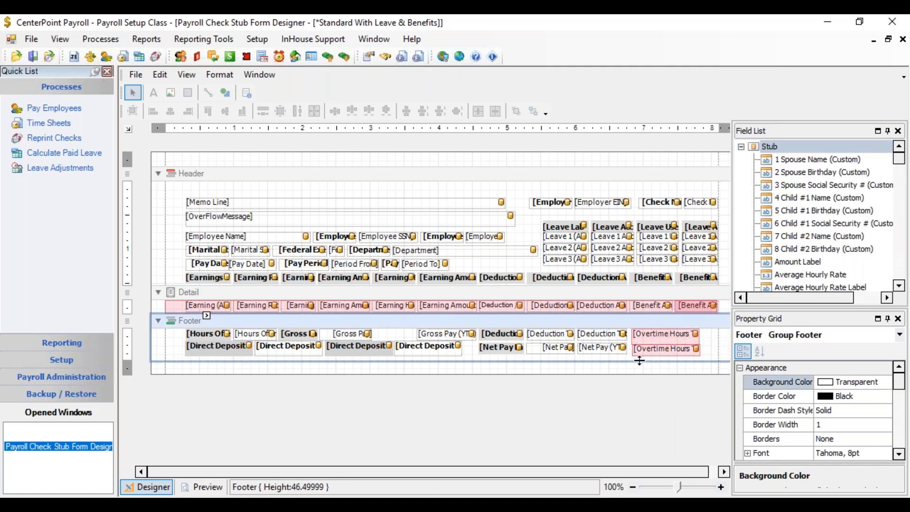
left_click(677, 350)
left_click_drag(677, 350, 672, 352)
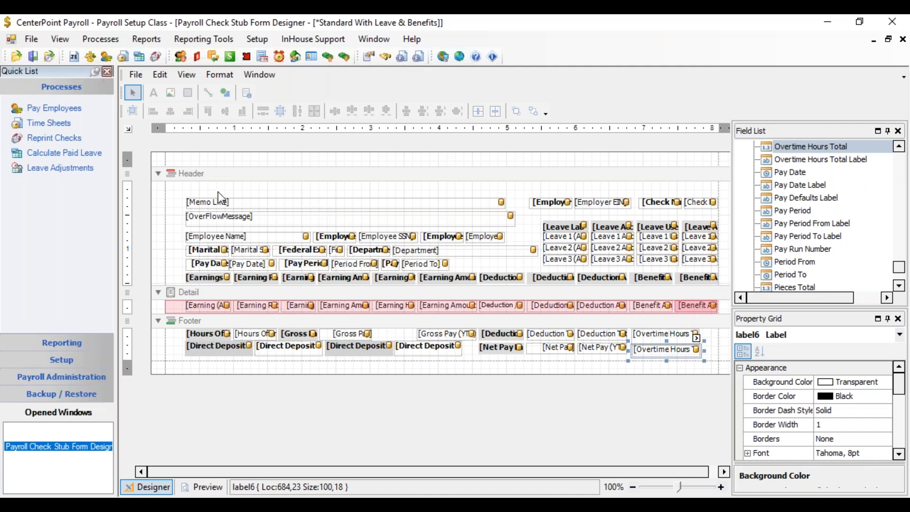
Step: Save the stub form under the new name Standard With employee details
left_click(136, 75)
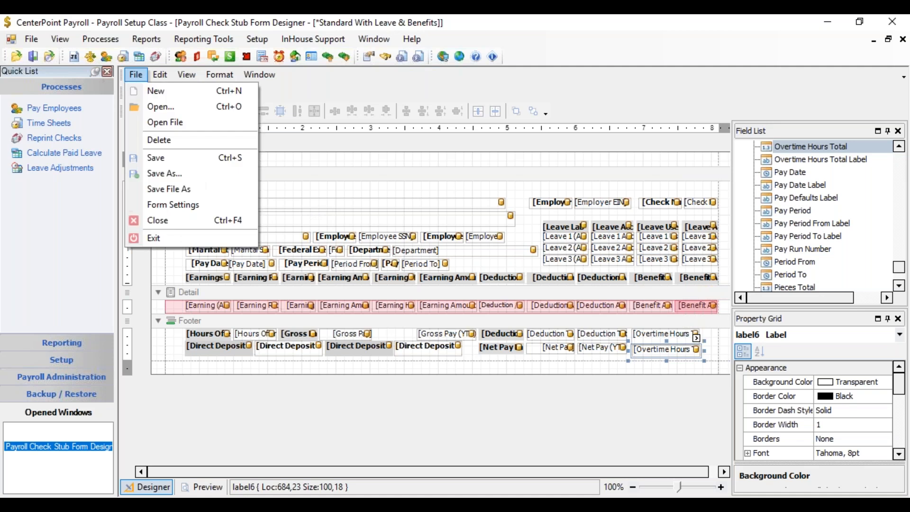
left_click(180, 174)
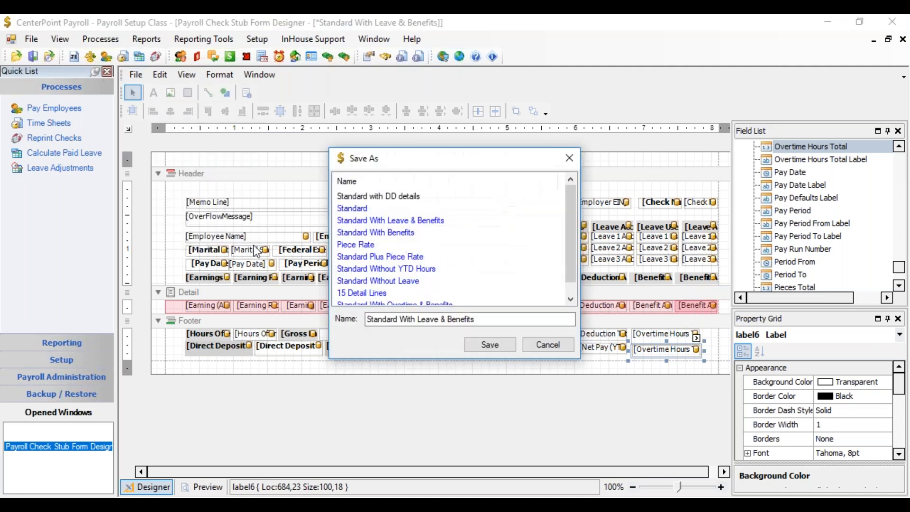
left_click(484, 320)
left_click_drag(484, 320, 418, 321)
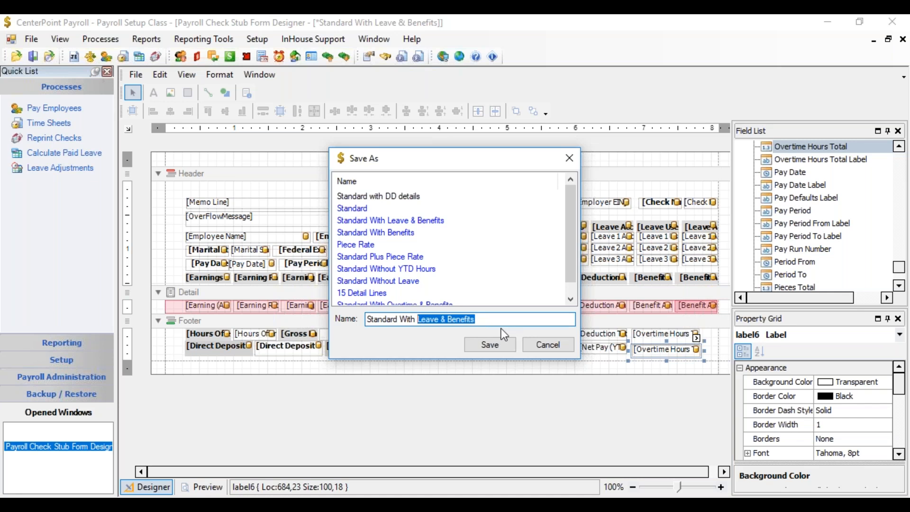
type("employee details")
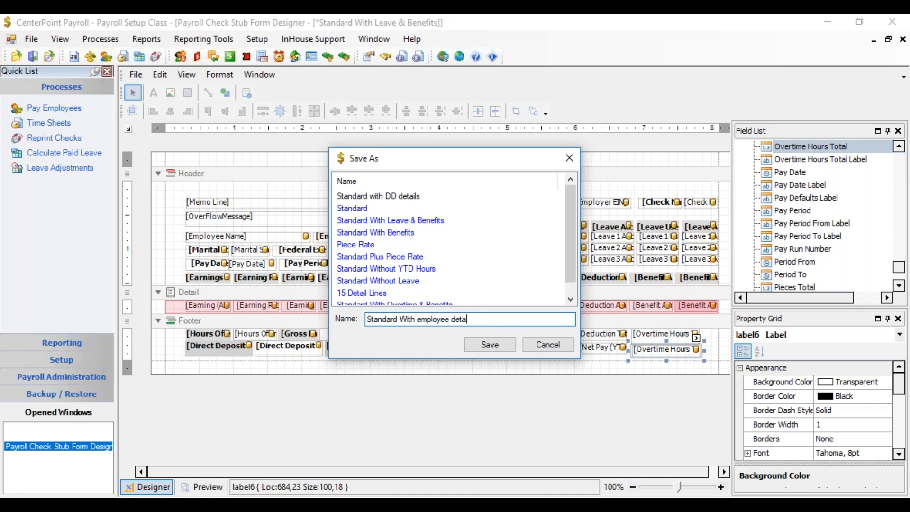
left_click(502, 347)
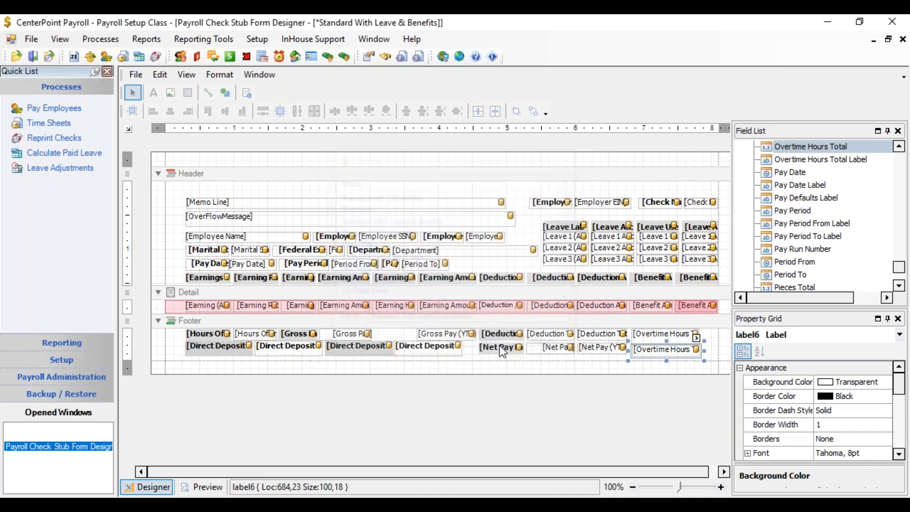
Step: In the payroll Printing - Advices preferences at database level, set the stub type to Standard With employee details and save
left_click(32, 41)
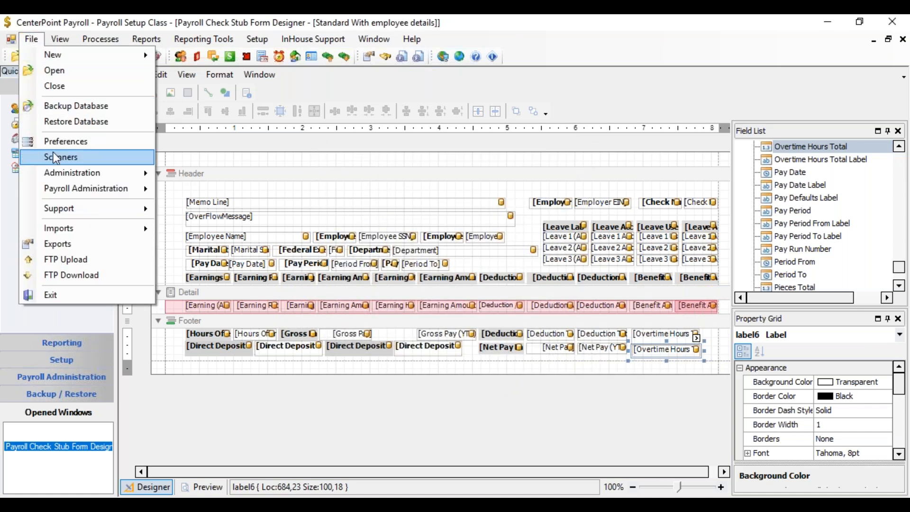
left_click(81, 144)
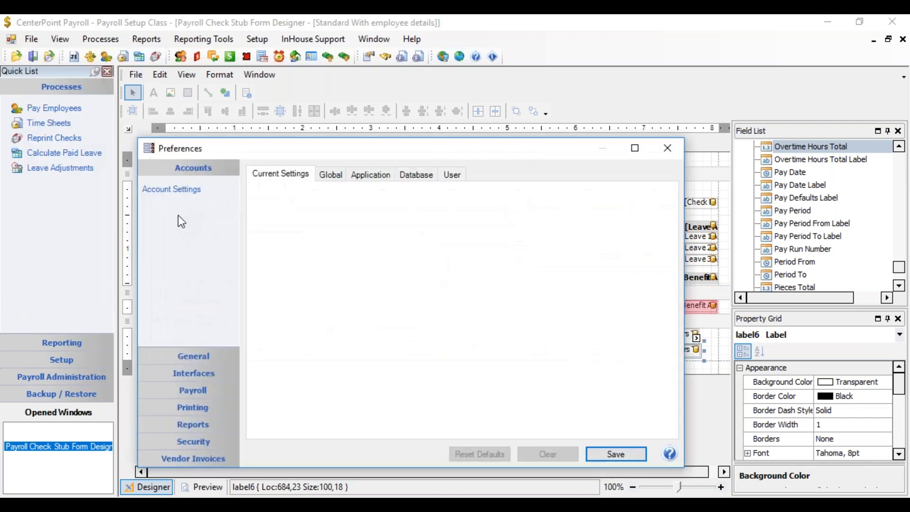
left_click(197, 396)
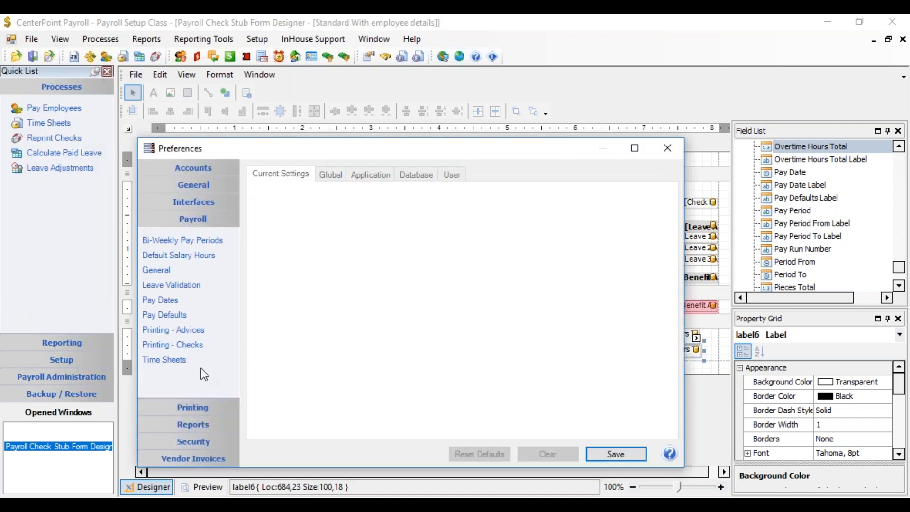
left_click(200, 331)
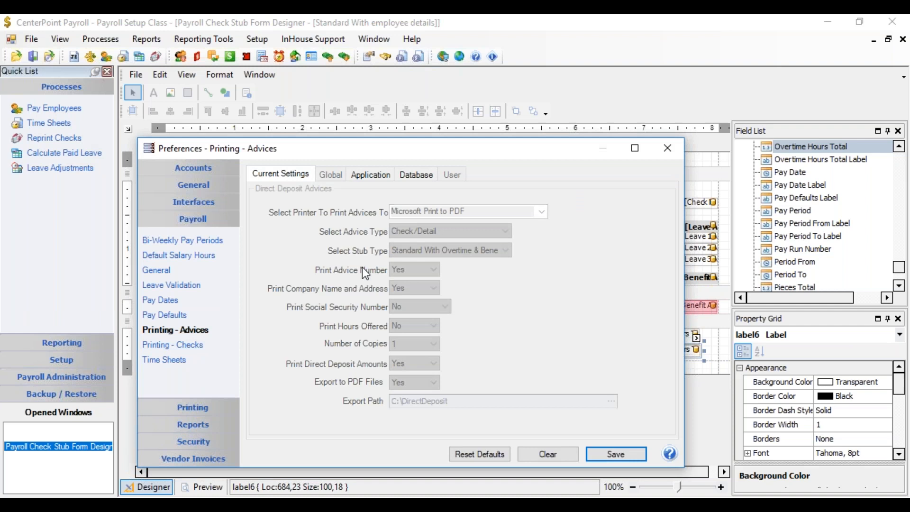
left_click(429, 175)
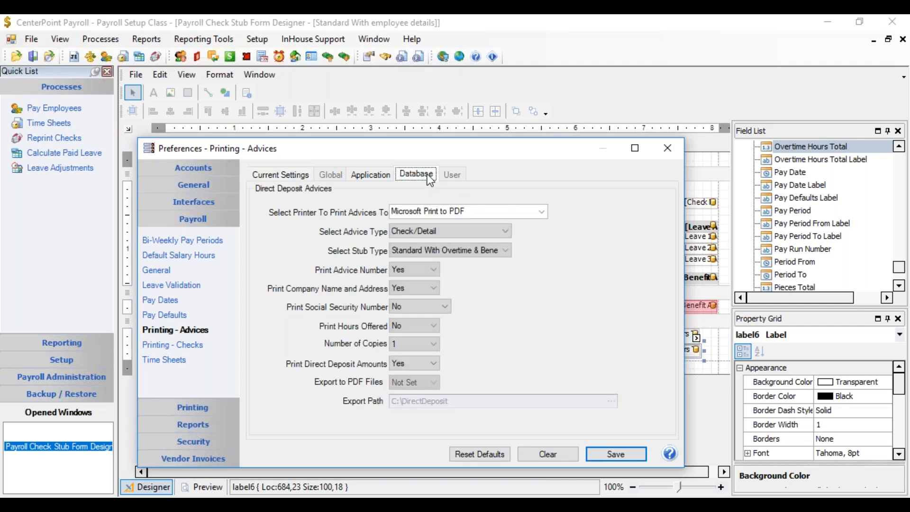
left_click(479, 251)
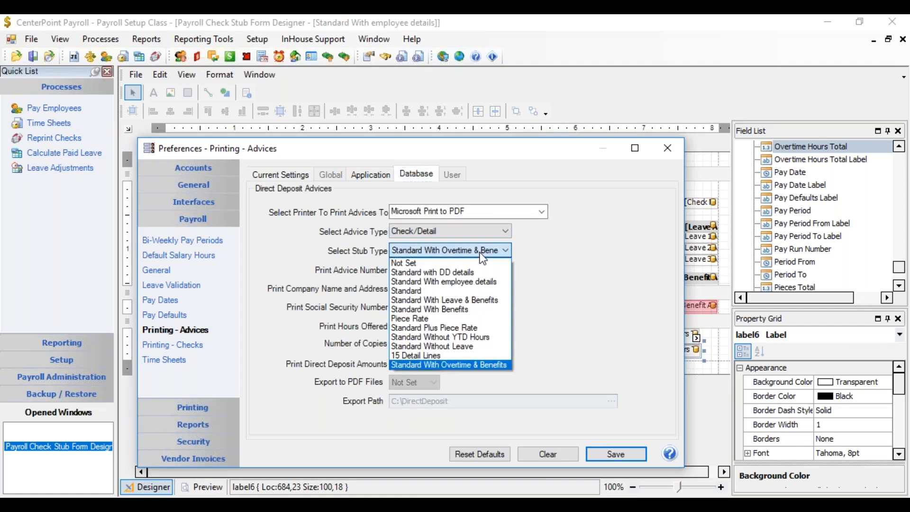
left_click(475, 290)
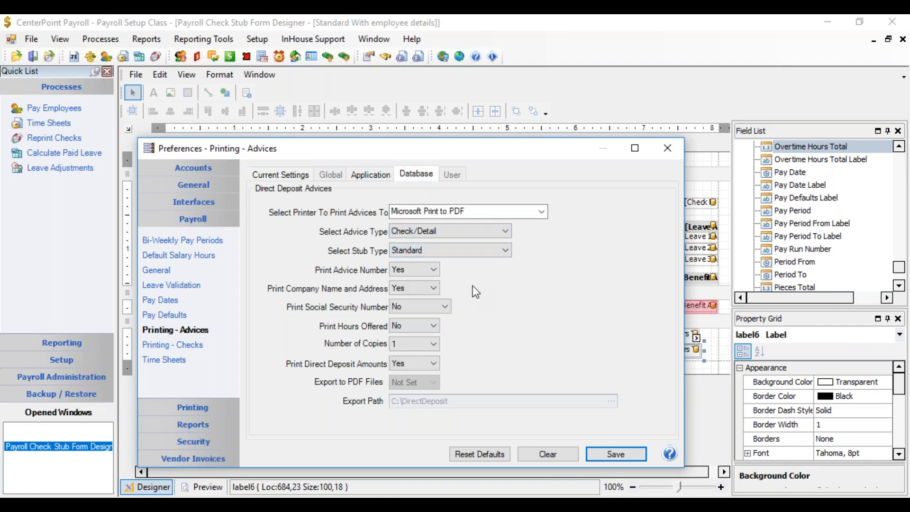
left_click(497, 252)
left_click(500, 282)
left_click(613, 454)
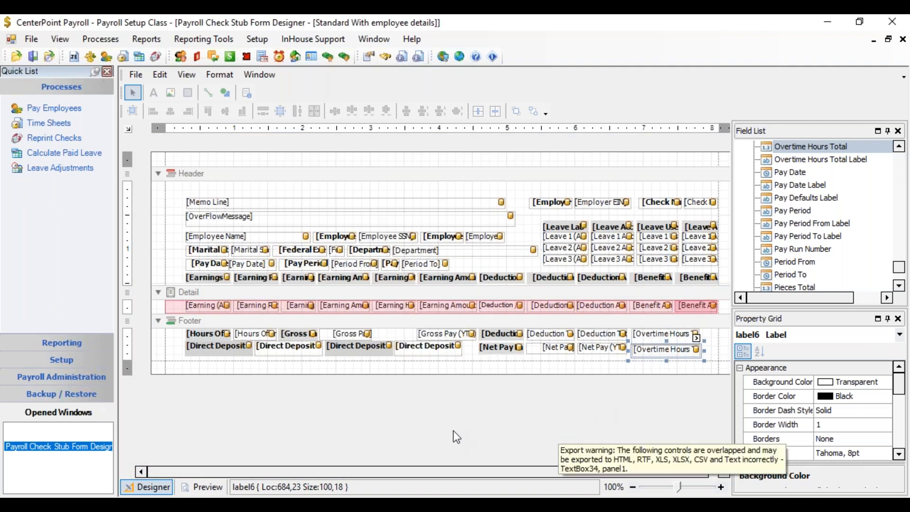